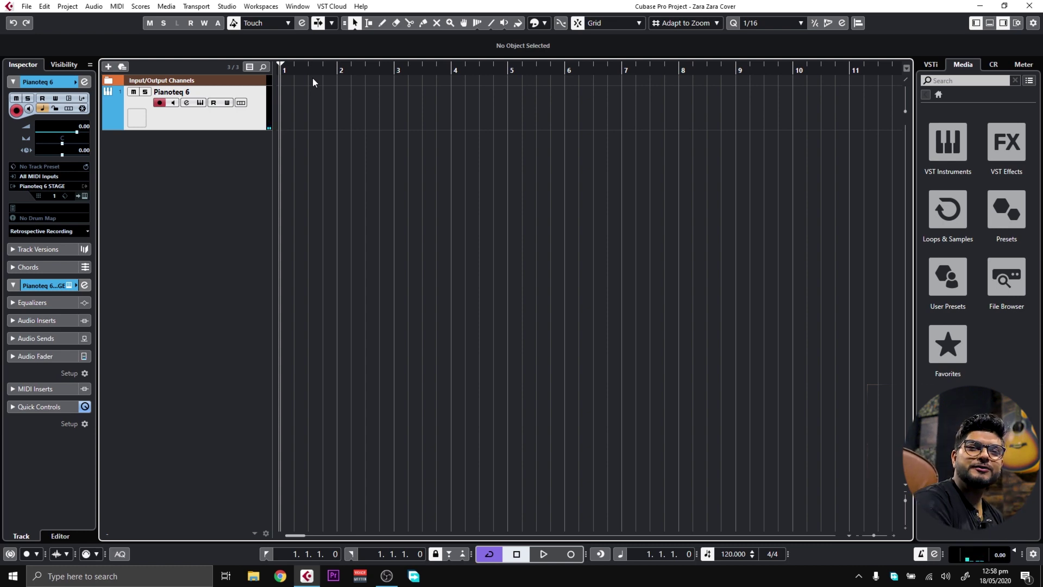
# Set the project tempo to 66 BPM and toggle the metronome click.
pyautogui.rightClick(677, 267)
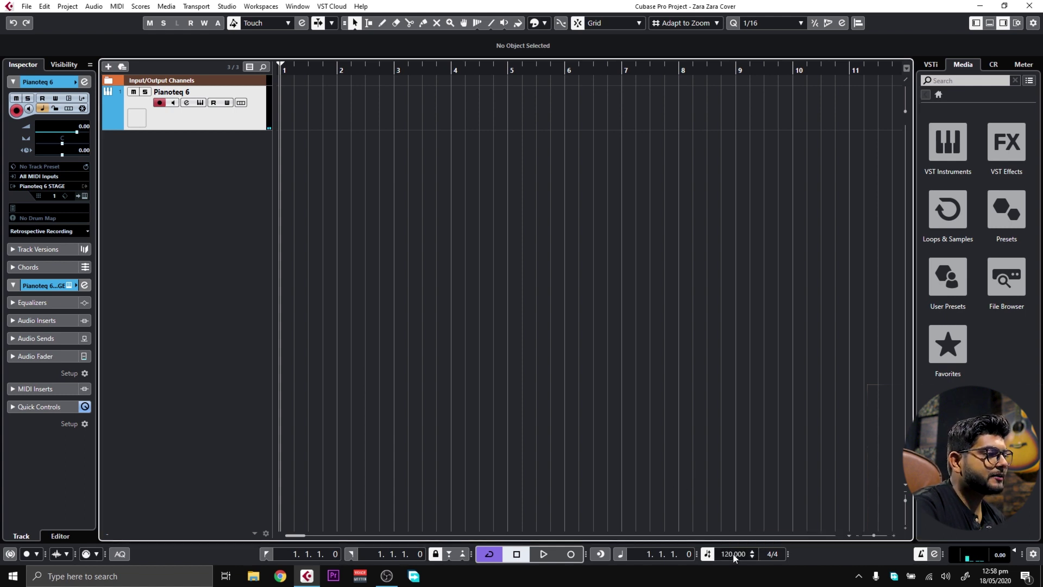
pyautogui.moveTo(732, 553); pyautogui.dragTo(226, 80)
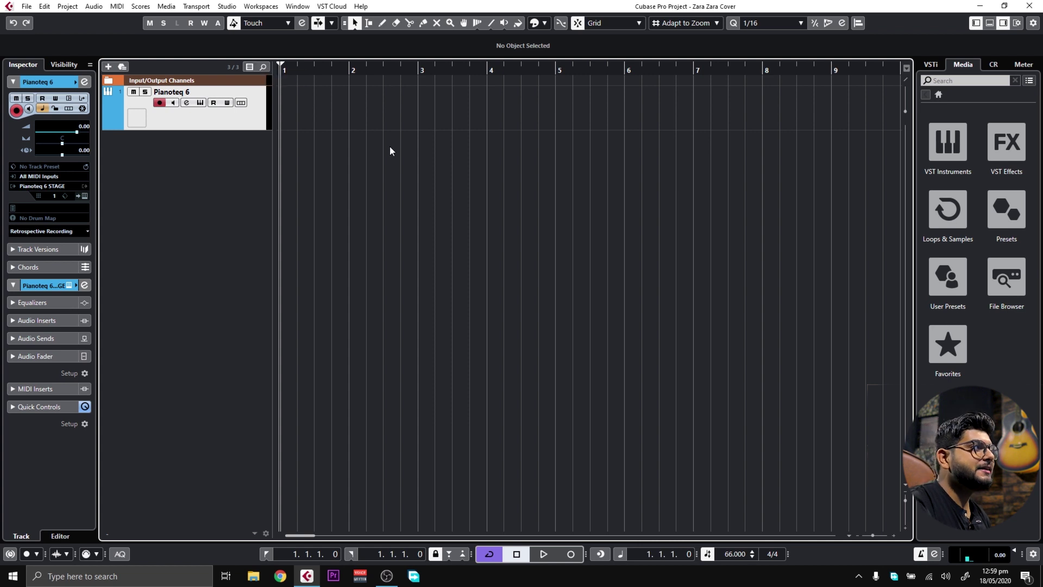
pyautogui.click(920, 556)
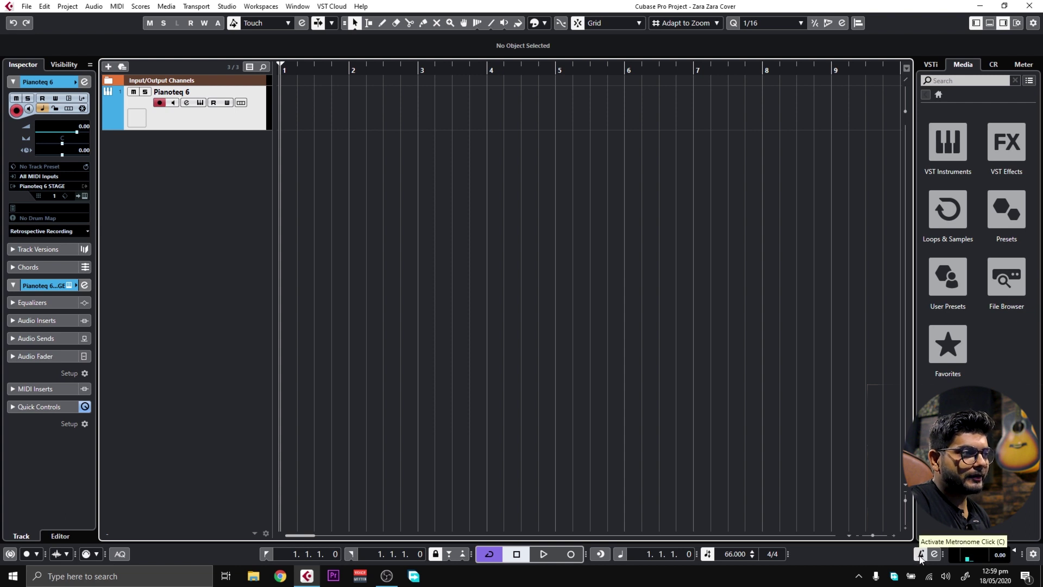
# Play the empty project to hear the tempo, stop playback and return to the project start.
pyautogui.moveTo(281, 69); pyautogui.dragTo(269, 74)
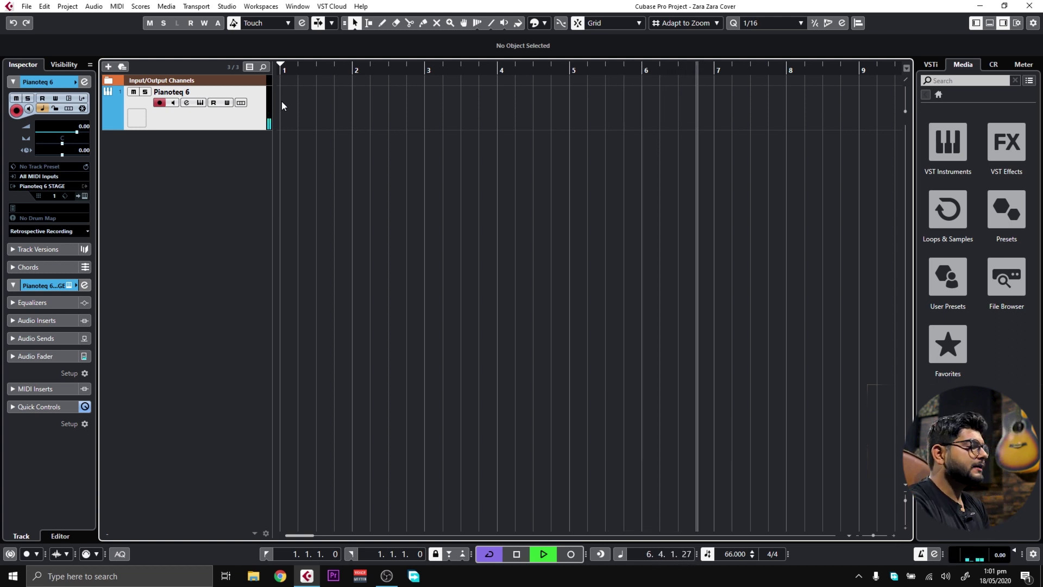
pyautogui.press('space')
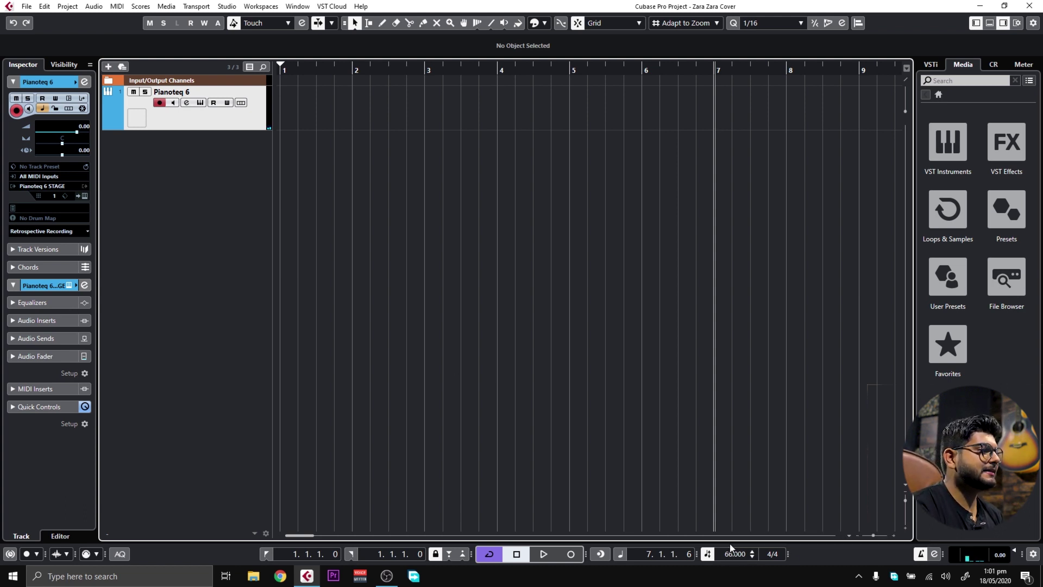
pyautogui.press('Home')
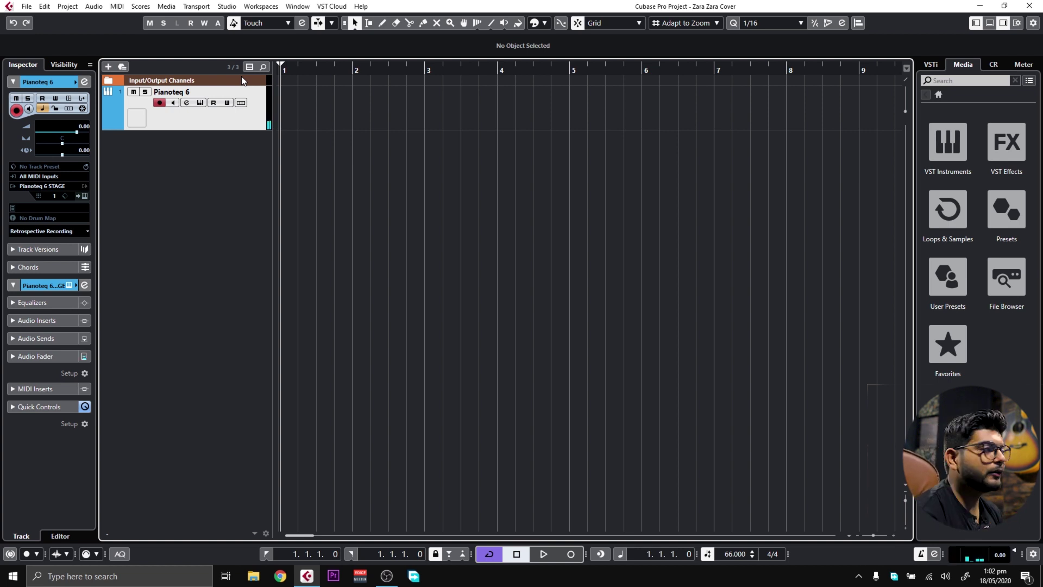
# Open the Pianoteq 6 instrument window from its track to view the piano, and close it again.
pyautogui.click(200, 104)
pyautogui.moveTo(249, 149); pyautogui.dragTo(447, 145)
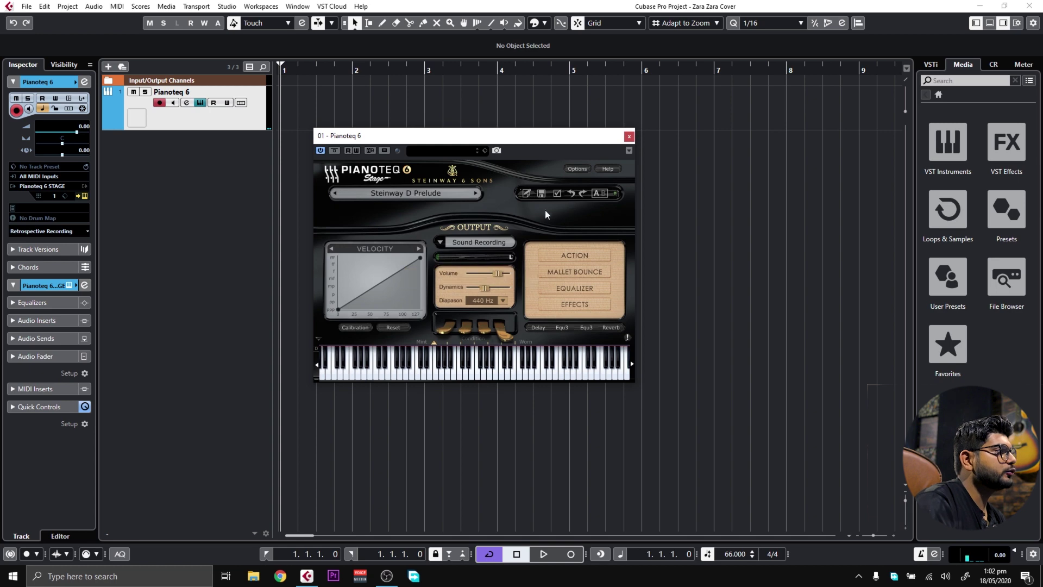
pyautogui.click(629, 137)
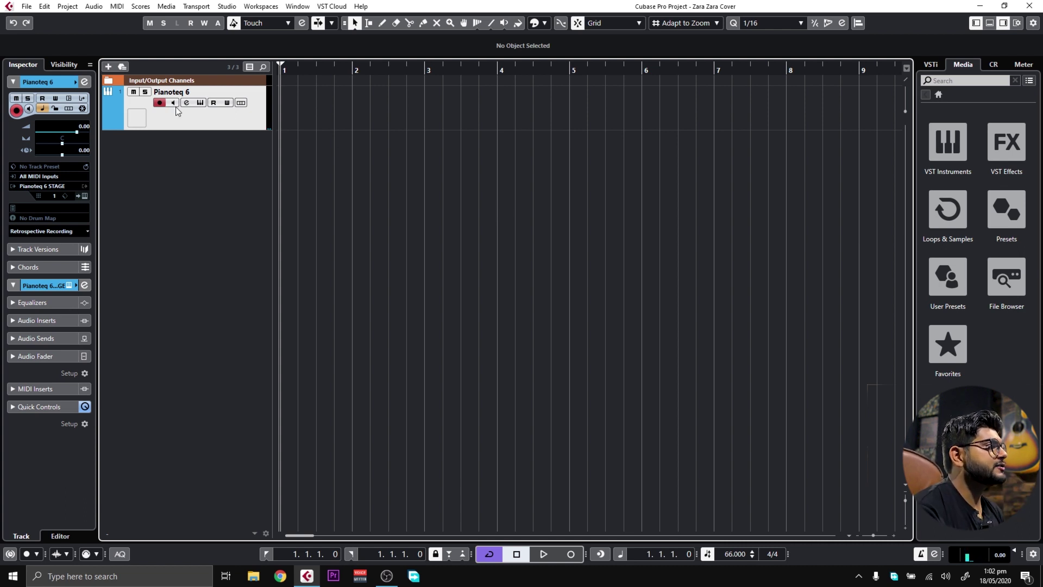
pyautogui.click(200, 102)
pyautogui.click(629, 137)
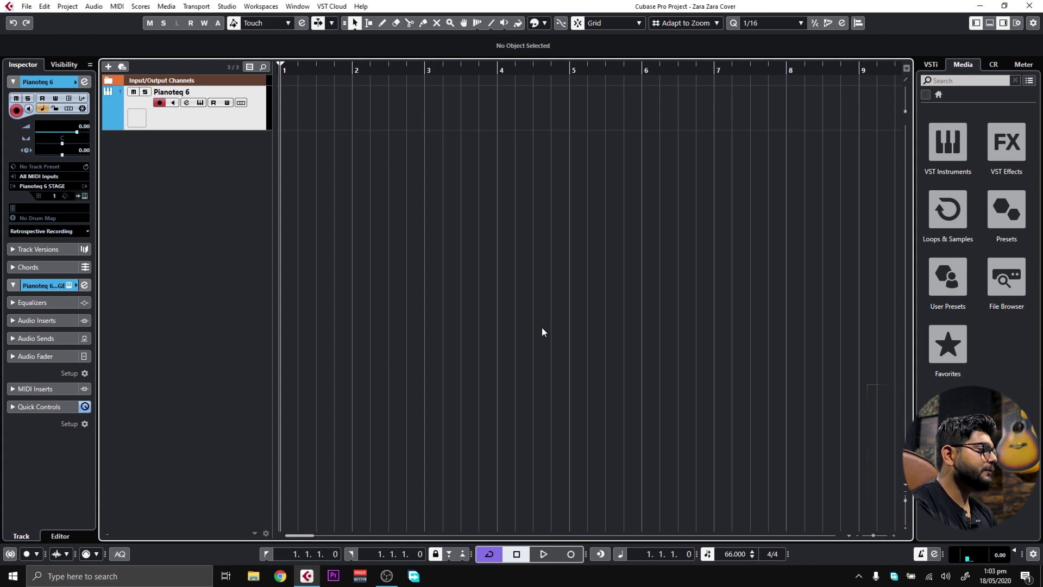
# Switch to Chrome, open chordify.net to look over its song chord listings, and return to Cubase.
pyautogui.click(280, 576)
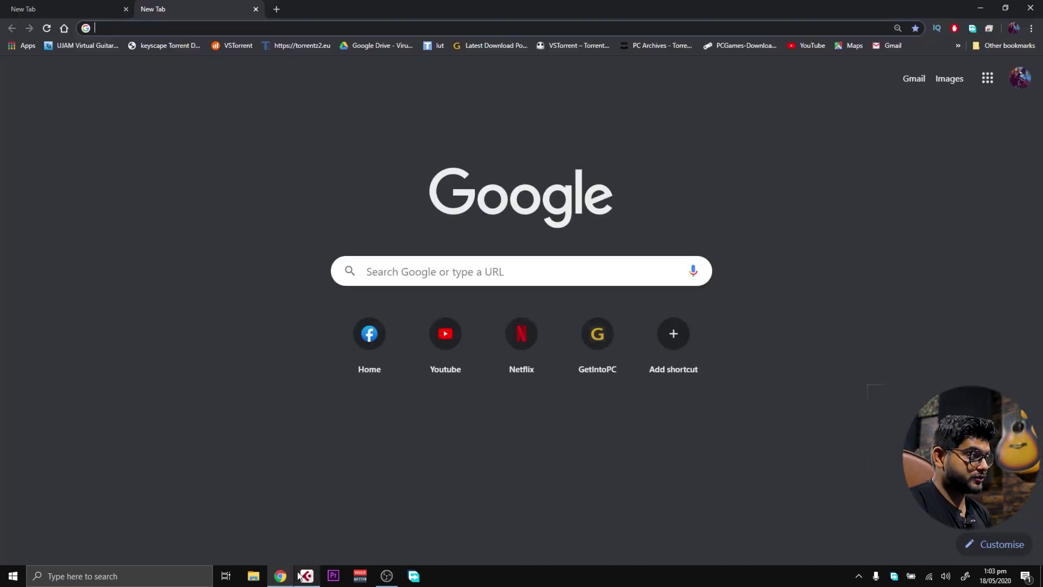
pyautogui.click(289, 31)
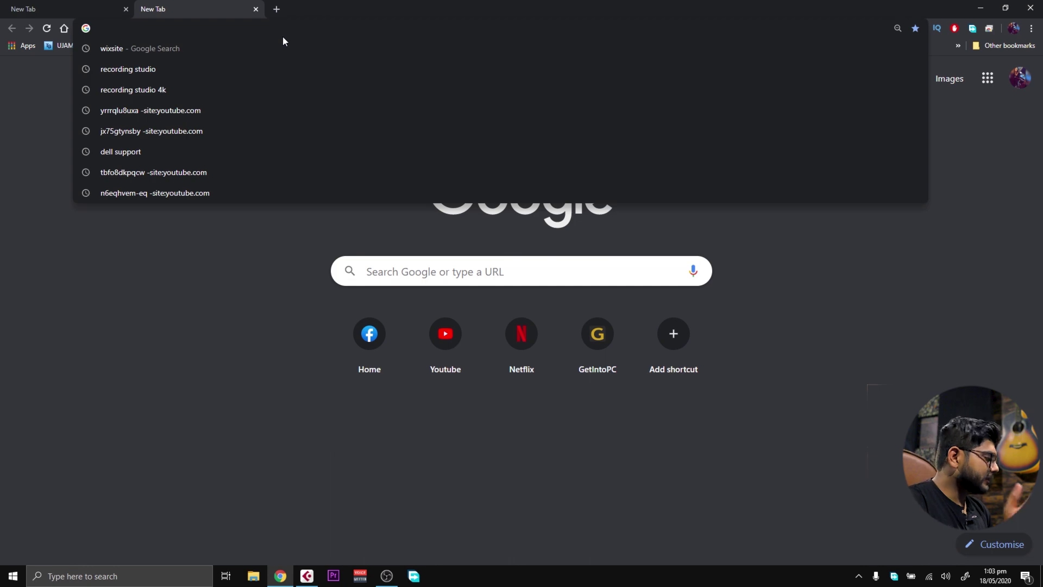
pyautogui.write('chordify')
pyautogui.press('Return')
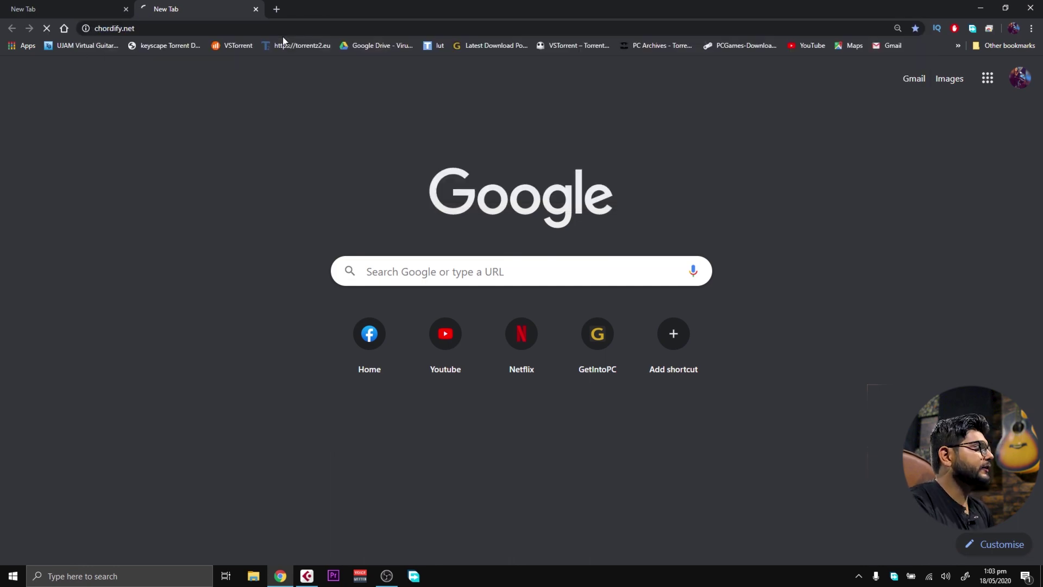
pyautogui.scroll(-3, 293, 270)
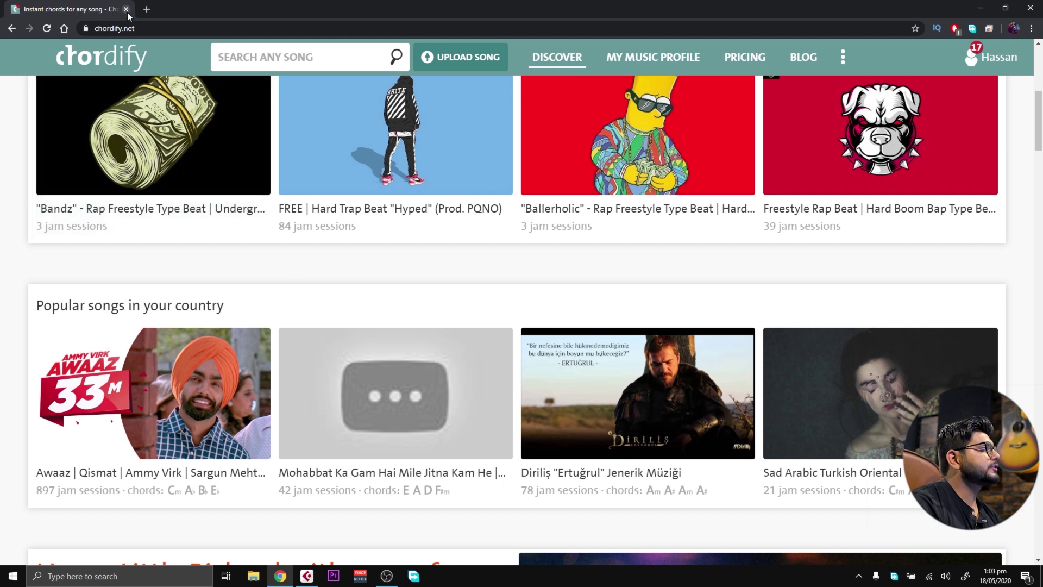
pyautogui.hotkey('alt', 'Tab')
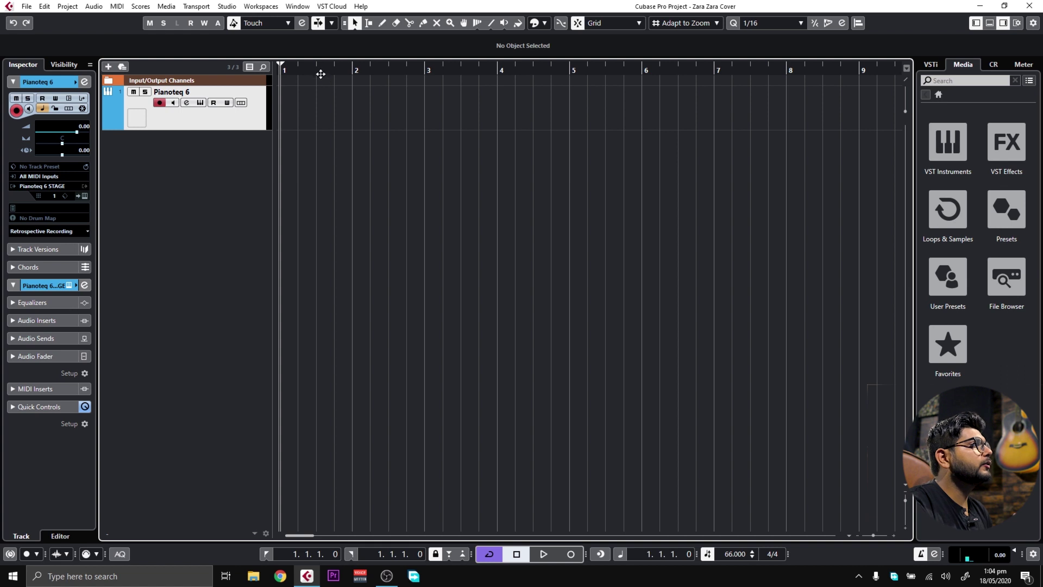
# Draw an empty MIDI part on the Pianoteq 6 track from bar 1 to bar 6.
pyautogui.moveTo(316, 71); pyautogui.dragTo(304, 36)
pyautogui.press(',')
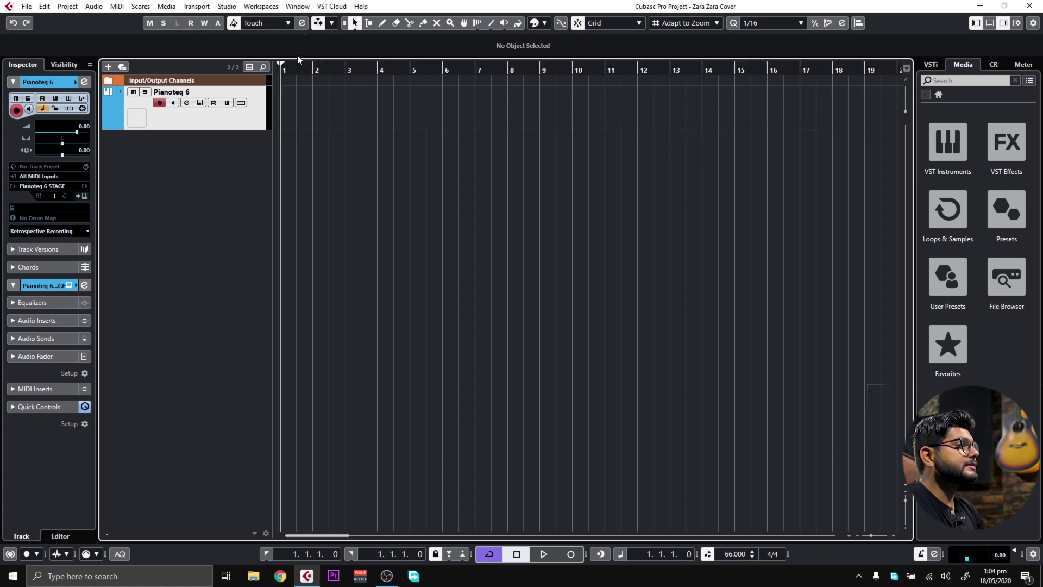
pyautogui.click(383, 23)
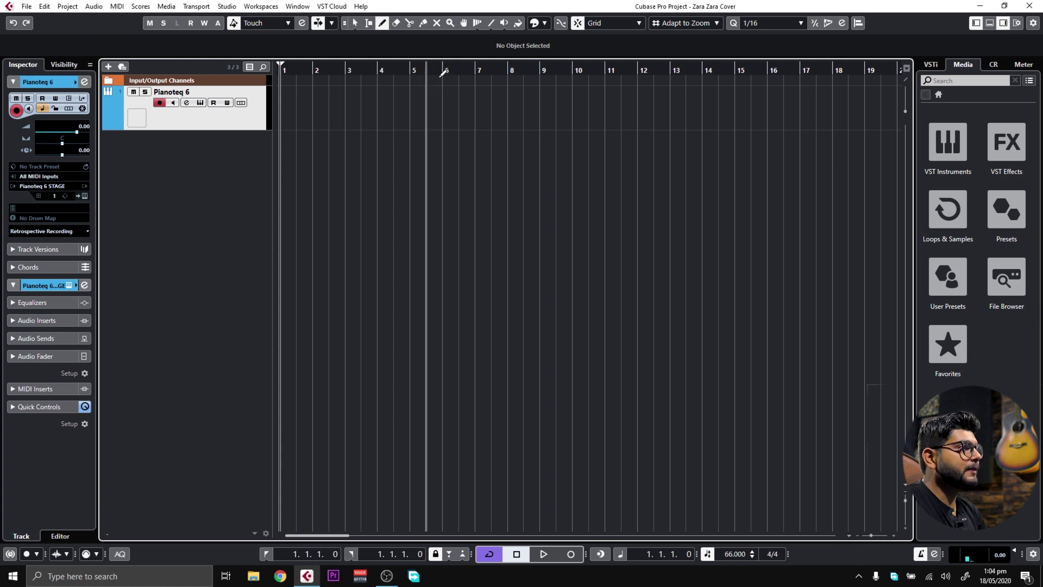
pyautogui.moveTo(288, 105); pyautogui.dragTo(448, 99)
pyautogui.press('1')
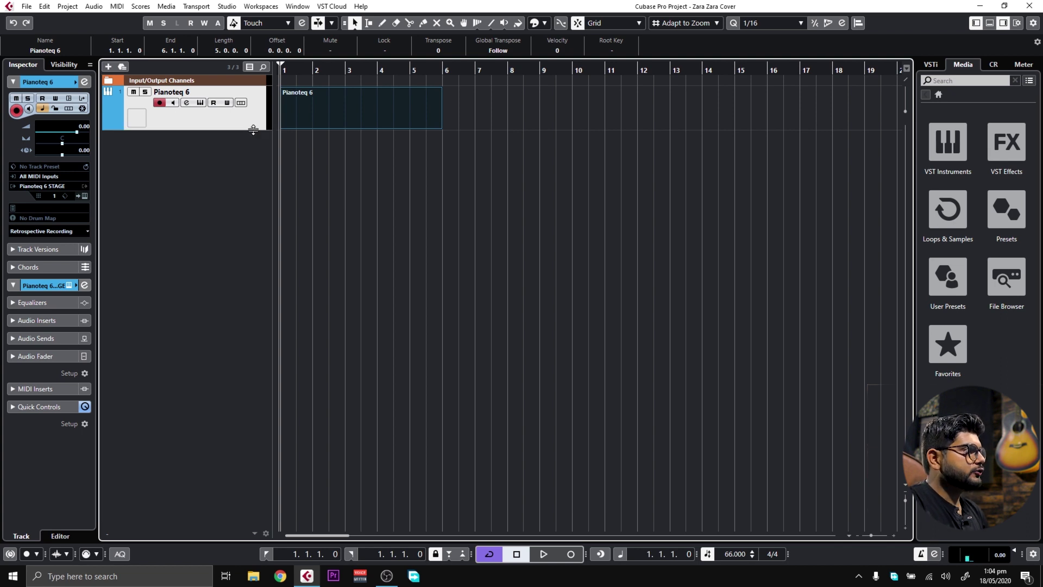
# Increase the height of the Pianoteq 6 track and open its MIDI part in the Key Editor.
pyautogui.moveTo(251, 130); pyautogui.dragTo(254, 216)
pyautogui.click(571, 213)
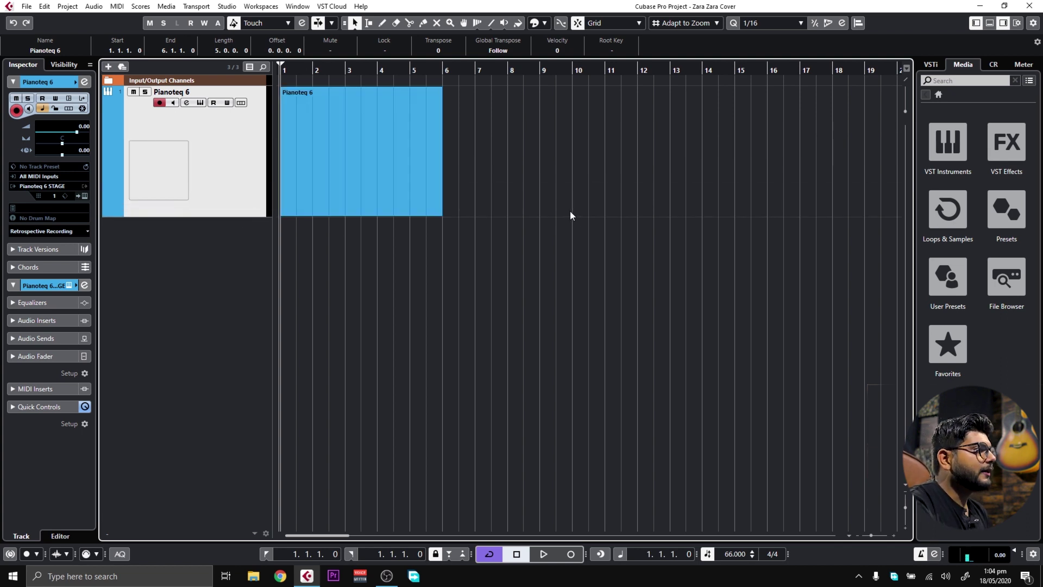
pyautogui.click(347, 159)
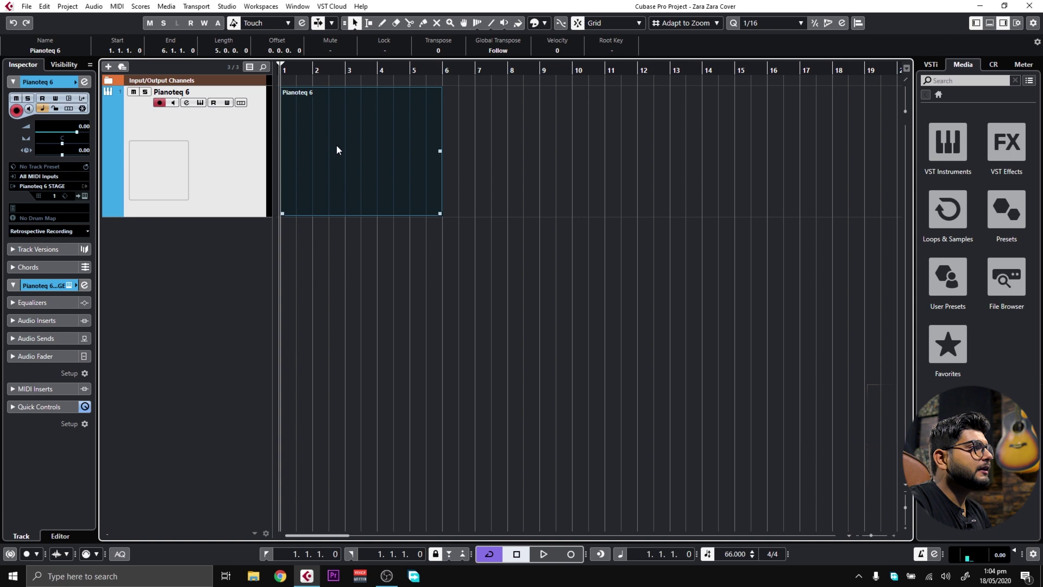
pyautogui.doubleClick(337, 146)
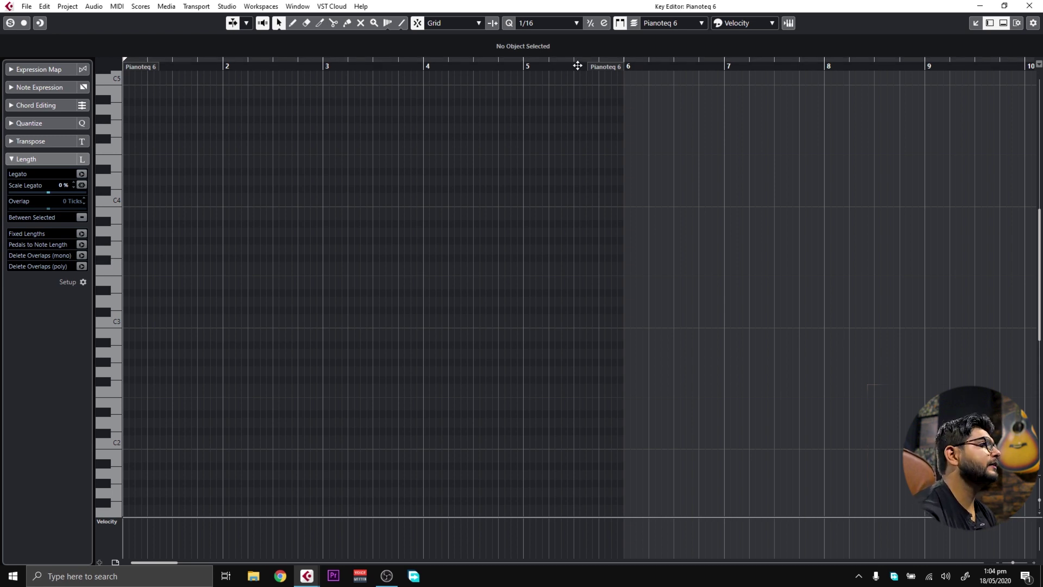
# Shorten the MIDI part to four bars so that it ends at bar 5.
pyautogui.click(173, 69)
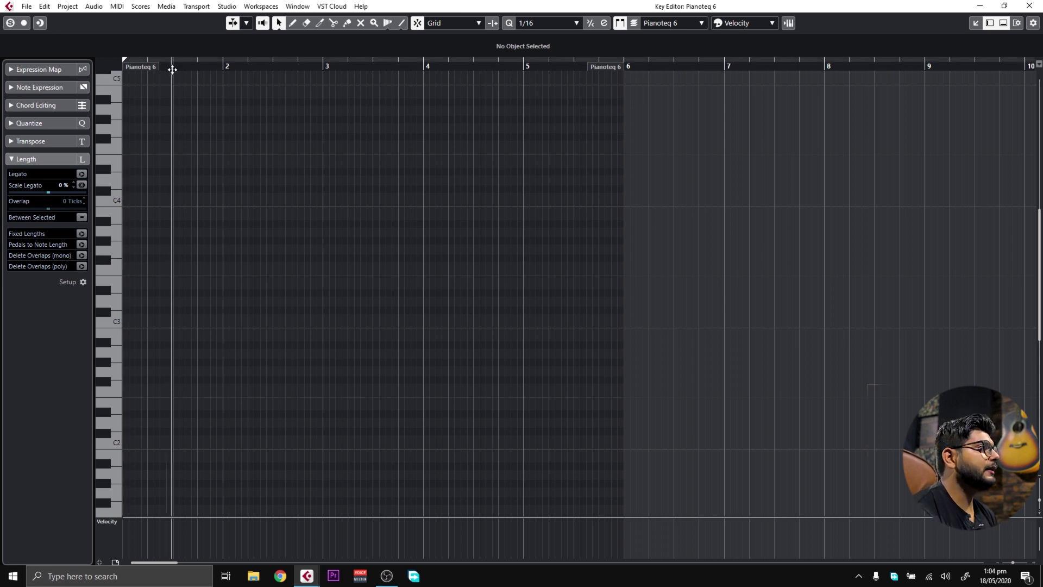
pyautogui.click(272, 65)
pyautogui.click(373, 65)
pyautogui.click(468, 67)
pyautogui.click(568, 66)
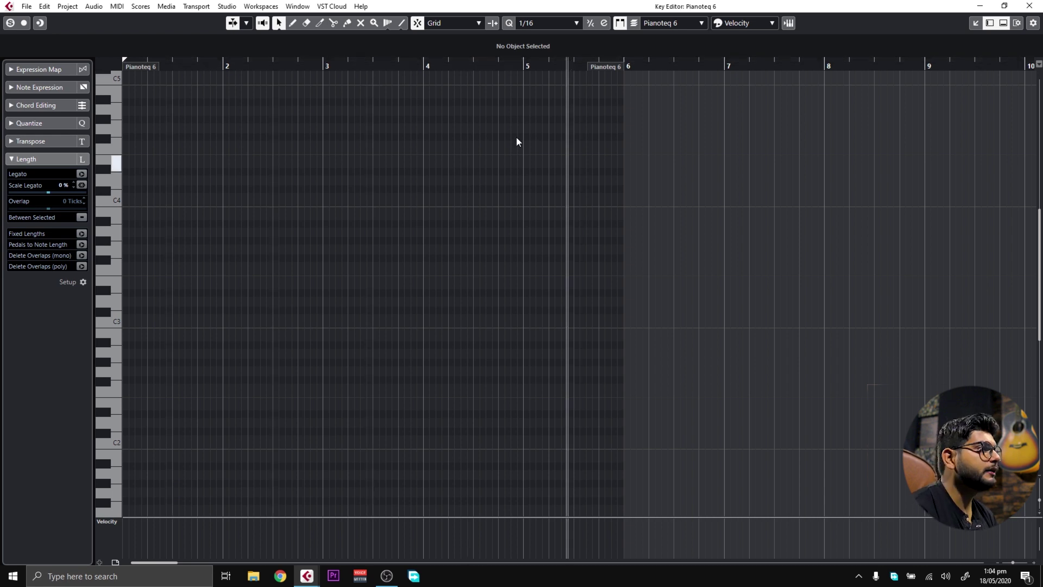
pyautogui.click(623, 65)
pyautogui.moveTo(620, 65); pyautogui.dragTo(524, 46)
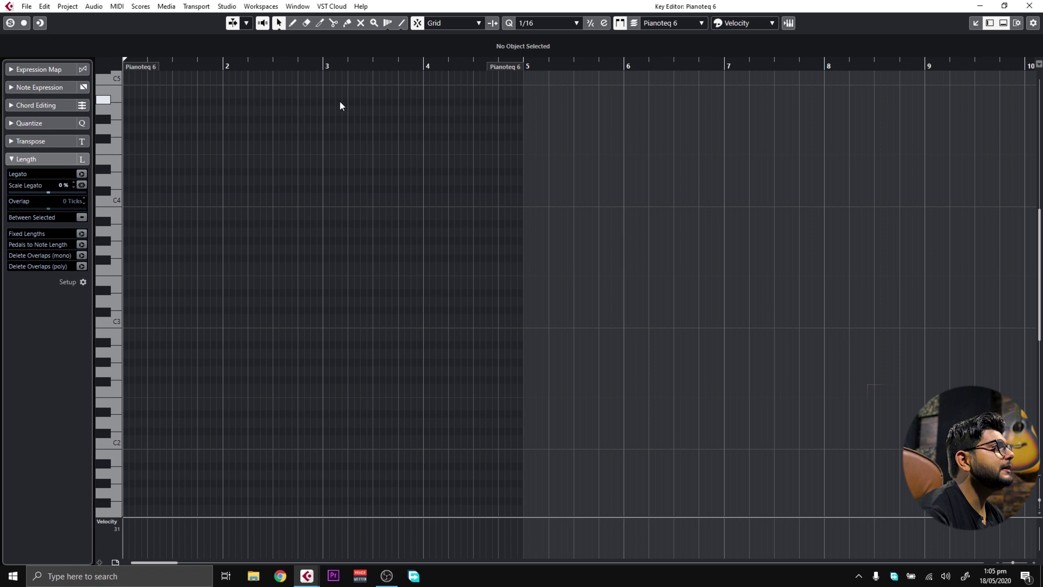
# Draw a one-bar D#3 note in bar 1 and move it down to C3.
pyautogui.click(293, 24)
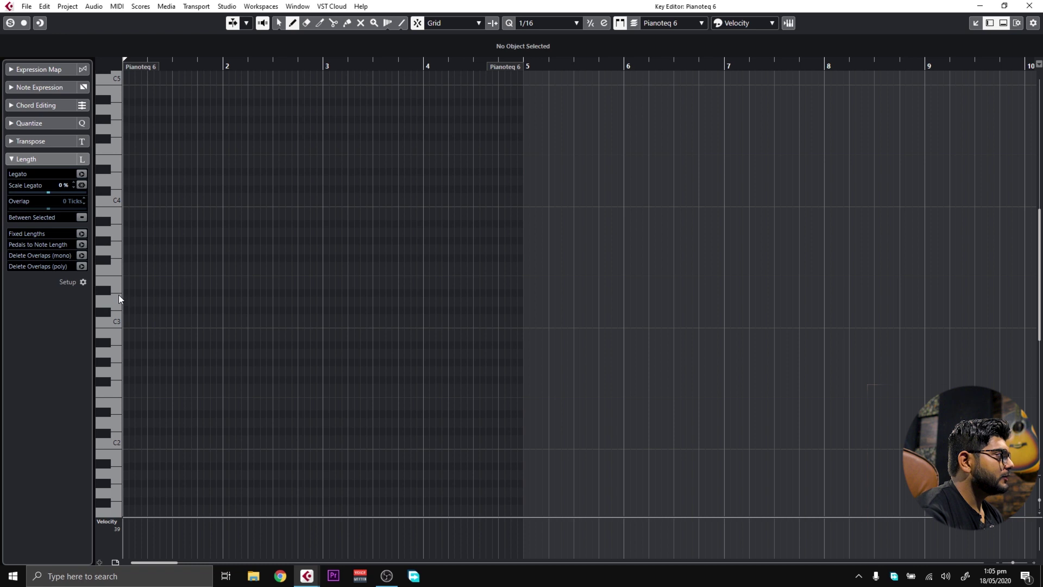
pyautogui.moveTo(125, 294); pyautogui.dragTo(222, 293)
pyautogui.press('1')
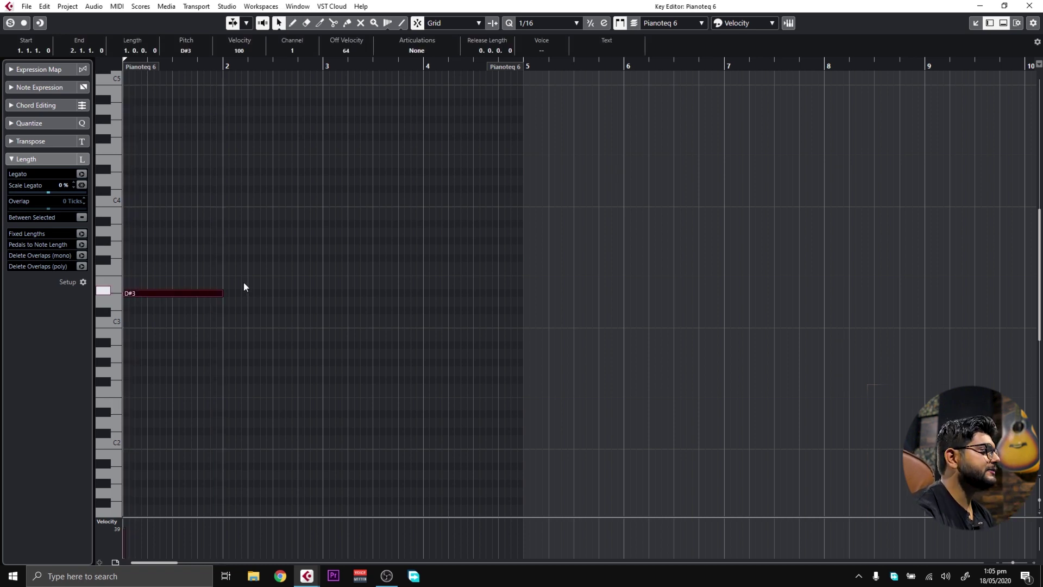
pyautogui.click(226, 344)
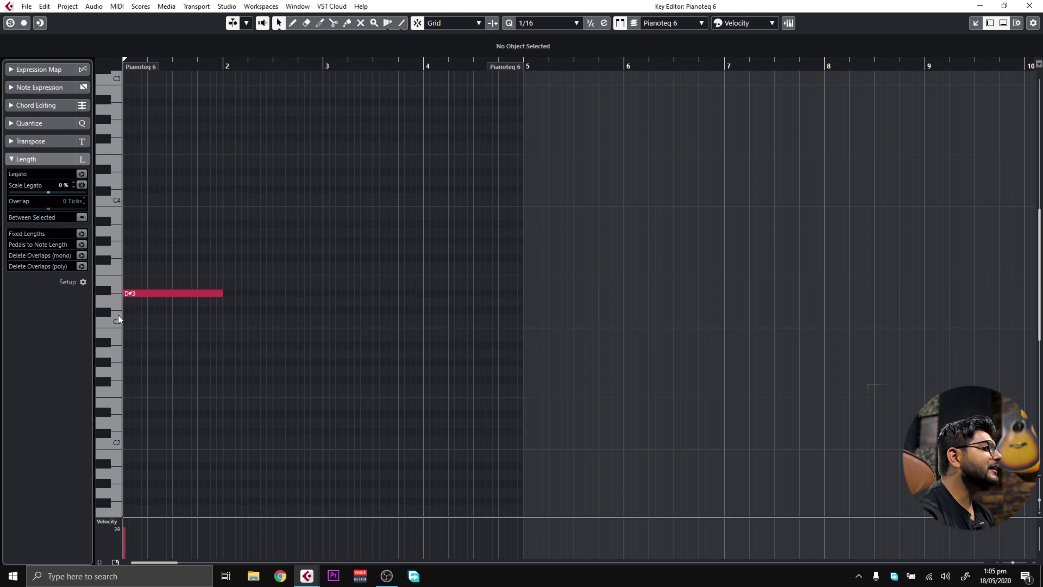
pyautogui.moveTo(149, 294); pyautogui.dragTo(135, 321)
pyautogui.click(165, 274)
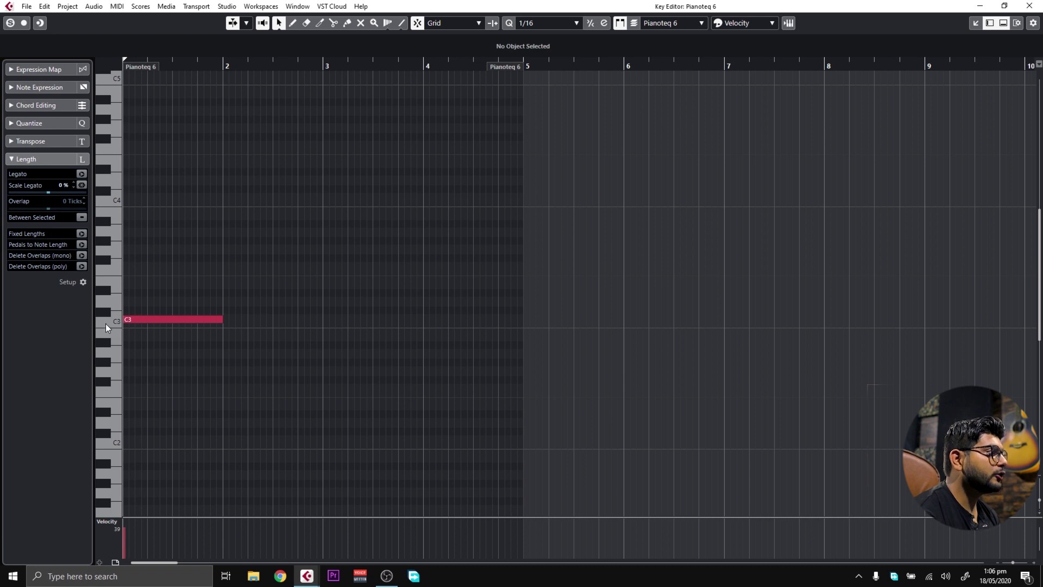
# Draw one-bar notes on E3 and G3 above the C3 note in bar 1 to form a C major chord.
pyautogui.rightClick(199, 266)
pyautogui.click(203, 269)
pyautogui.moveTo(126, 283)
pyautogui.mouseDown()
pyautogui.moveTo(205, 263)
pyautogui.moveTo(223, 272)
pyautogui.mouseUp()
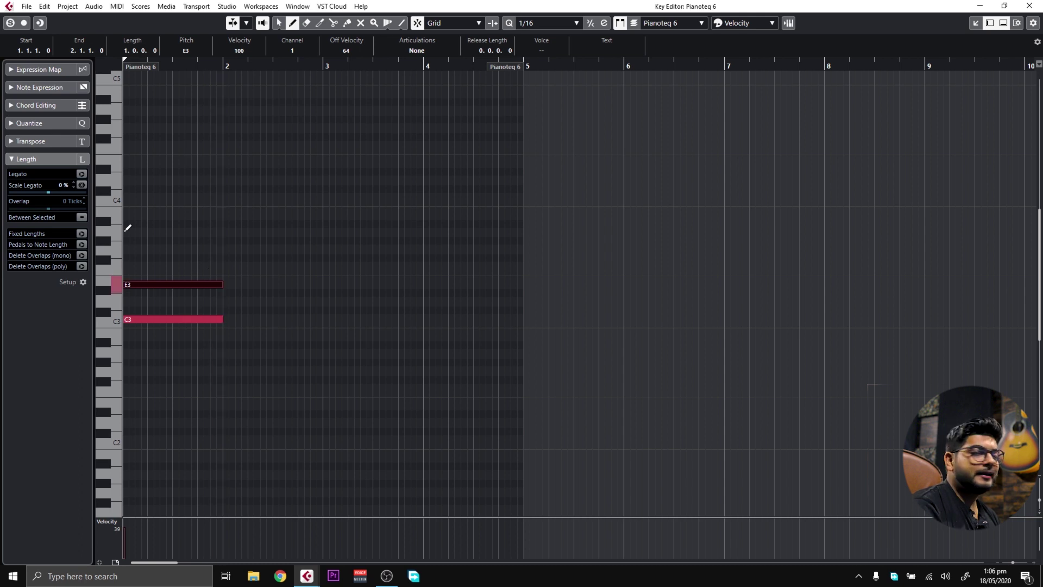
pyautogui.moveTo(128, 246); pyautogui.dragTo(223, 241)
pyautogui.press('1')
pyautogui.moveTo(196, 203)
pyautogui.mouseDown()
pyautogui.moveTo(243, 382)
pyautogui.moveTo(331, 74)
pyautogui.moveTo(298, 293)
pyautogui.moveTo(299, 221)
pyautogui.mouseUp()
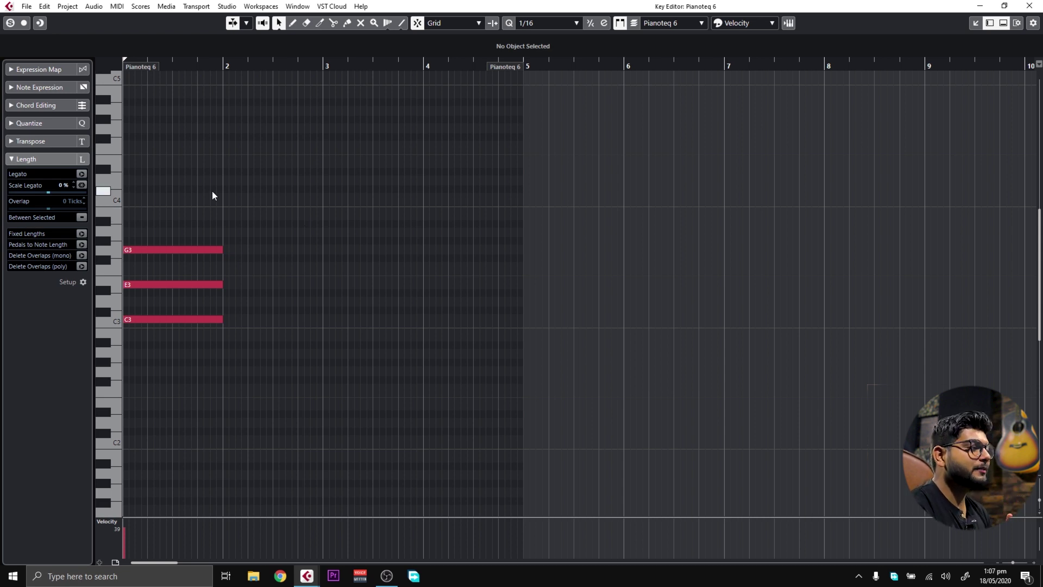
pyautogui.moveTo(256, 213); pyautogui.dragTo(304, 241)
pyautogui.moveTo(267, 276); pyautogui.dragTo(301, 277)
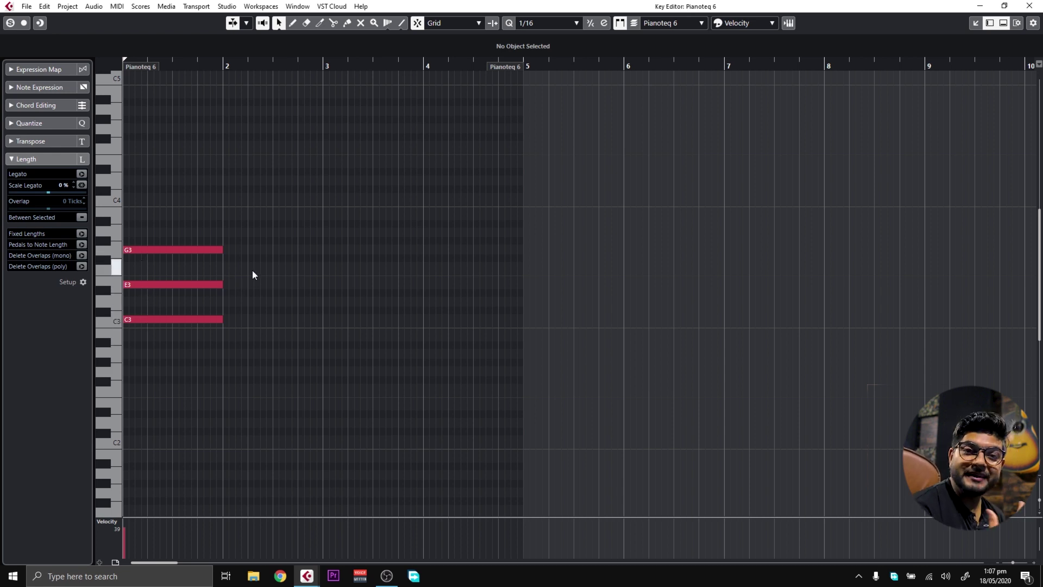
# Lower the chord's middle note by one semitone to D#3 to make a C minor chord.
pyautogui.moveTo(249, 273); pyautogui.dragTo(194, 292)
pyautogui.press('Down')
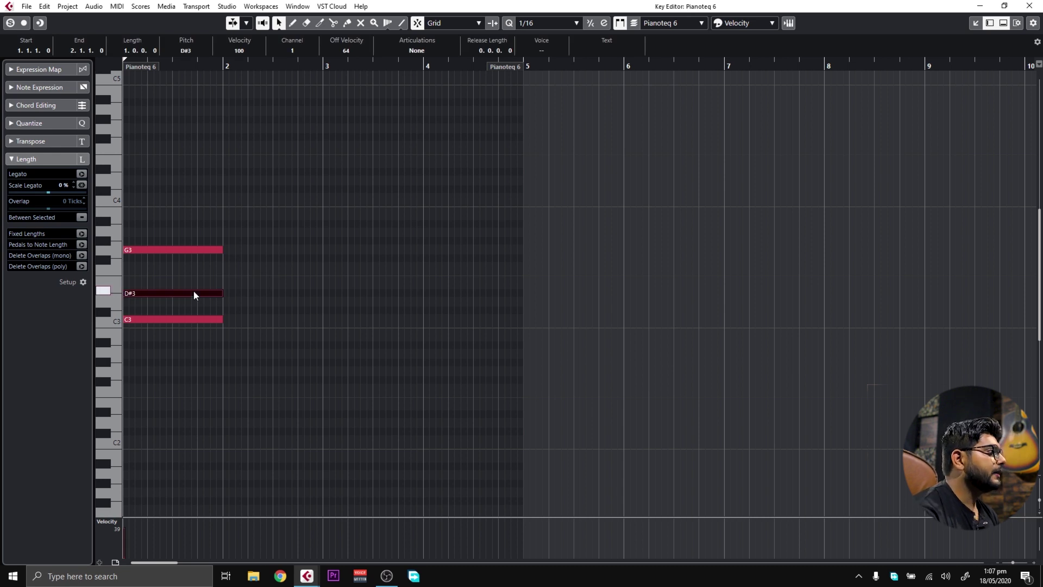
pyautogui.click(156, 370)
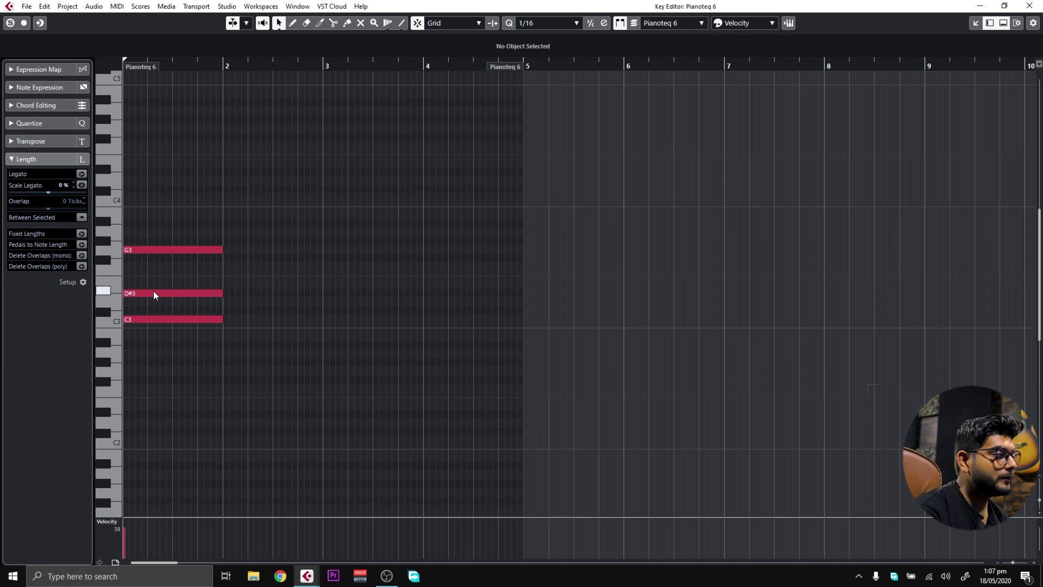
# Transpose the whole C minor chord in bar 1 up three semitones to D#3, F#3 and A#3.
pyautogui.moveTo(171, 277); pyautogui.dragTo(228, 274)
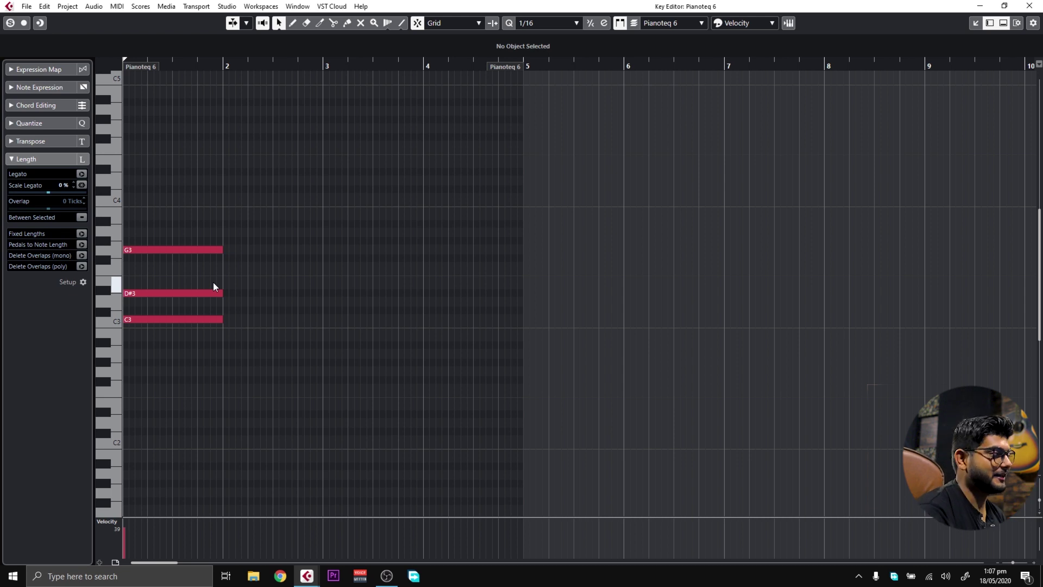
pyautogui.moveTo(322, 201); pyautogui.dragTo(203, 357)
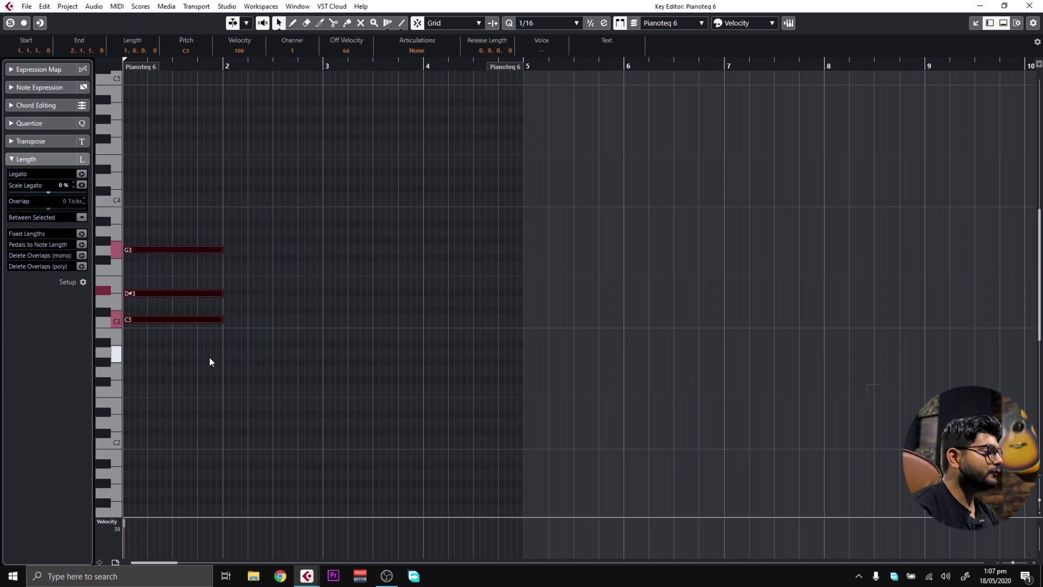
pyautogui.moveTo(401, 188); pyautogui.dragTo(187, 365)
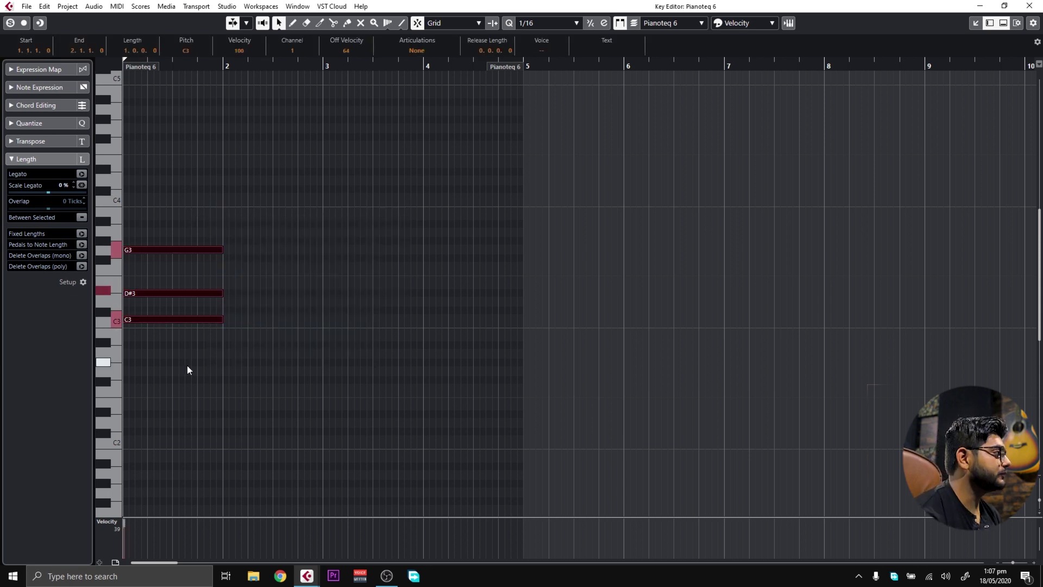
pyautogui.press('Up')
pyautogui.press('Up')
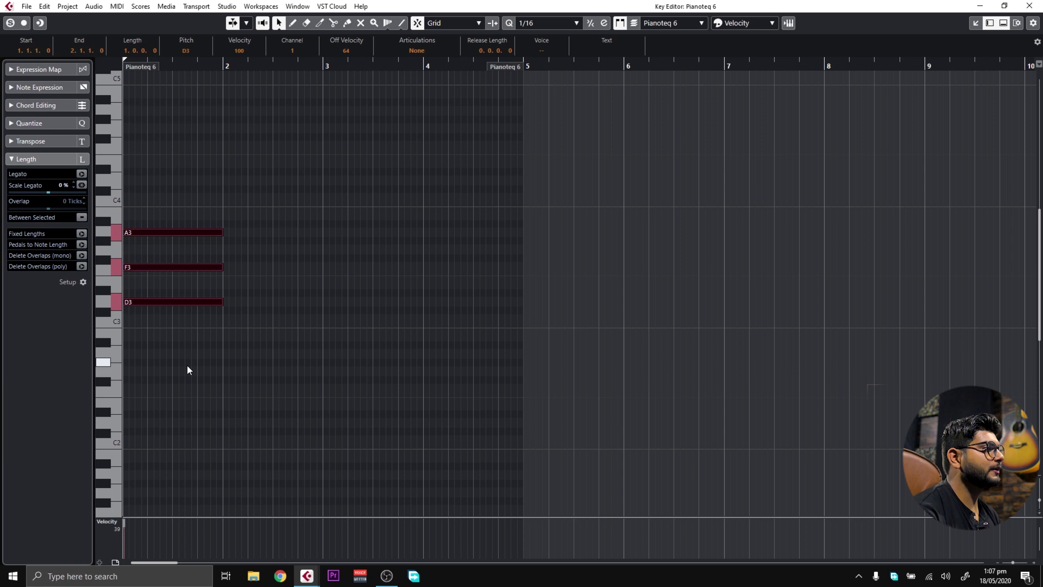
pyautogui.press('Up')
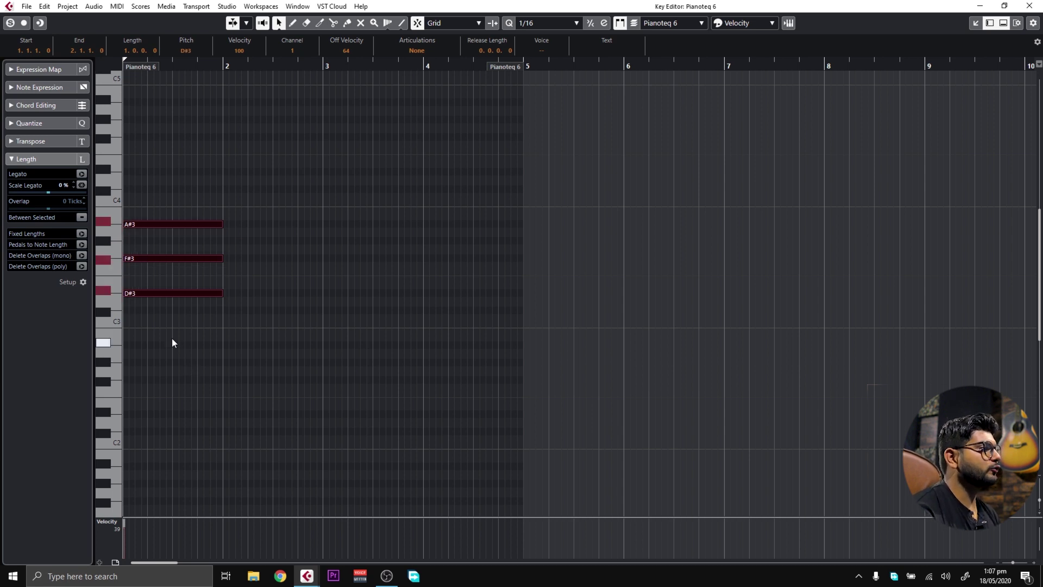
pyautogui.click(160, 327)
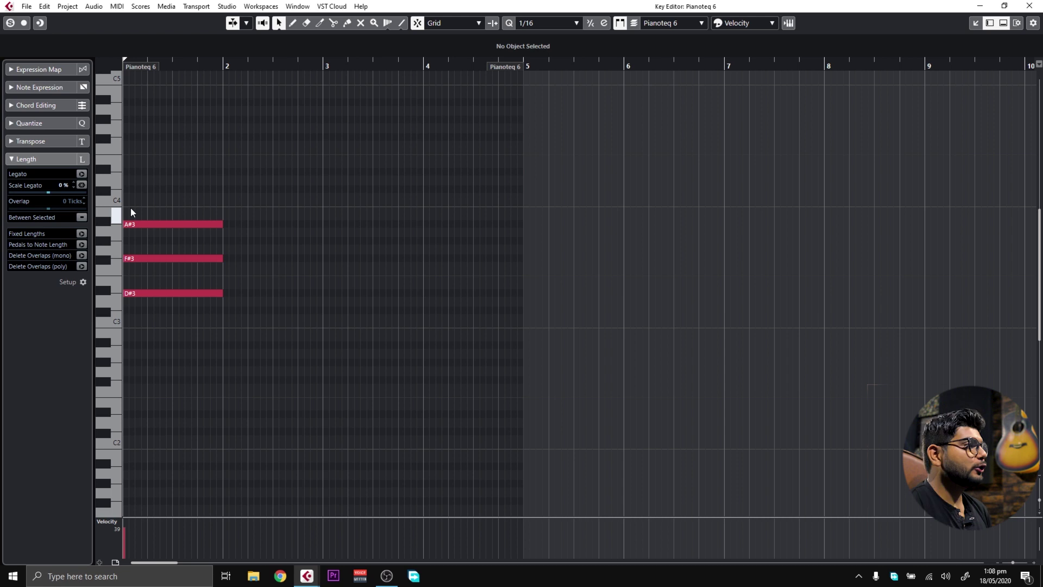
# Duplicate the three-note chord from bar 1 into bar 2.
pyautogui.moveTo(298, 174); pyautogui.dragTo(216, 338)
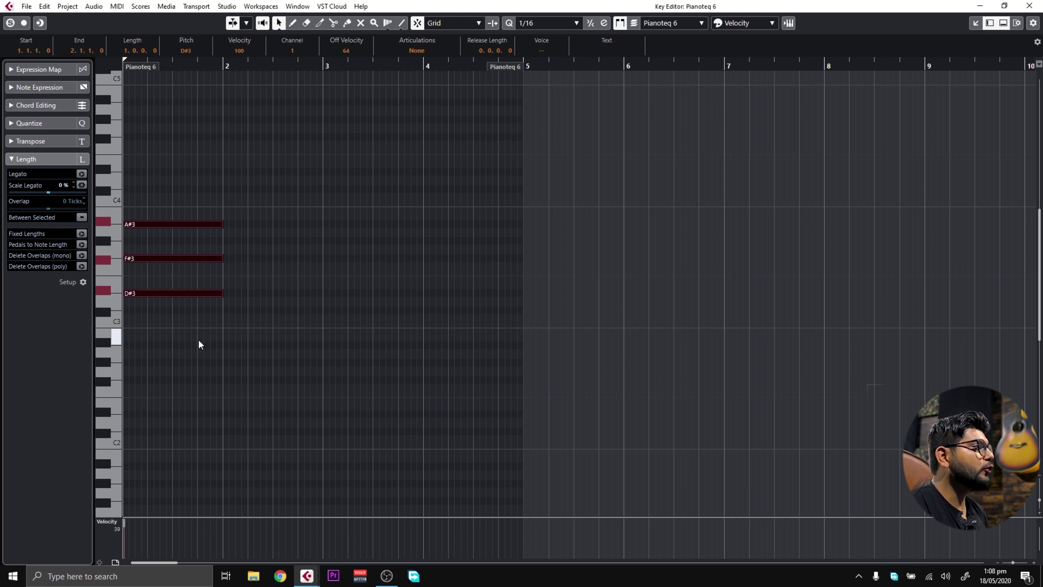
pyautogui.hotkey('alt', 'd')
pyautogui.moveTo(137, 247); pyautogui.dragTo(252, 275)
pyautogui.scroll(-3, 252, 275)
pyautogui.scroll(4, 255, 187)
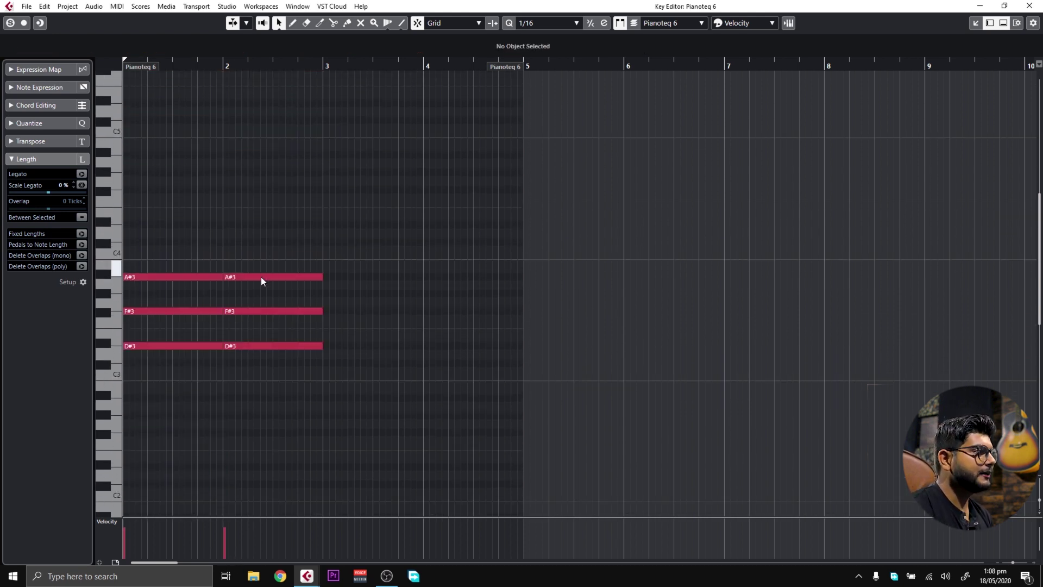
# Lower the bar 2 chord by two semitones and raise its middle note to F3 to form a C# major chord.
pyautogui.moveTo(303, 244); pyautogui.dragTo(299, 383)
pyautogui.press('Down')
pyautogui.press('Down')
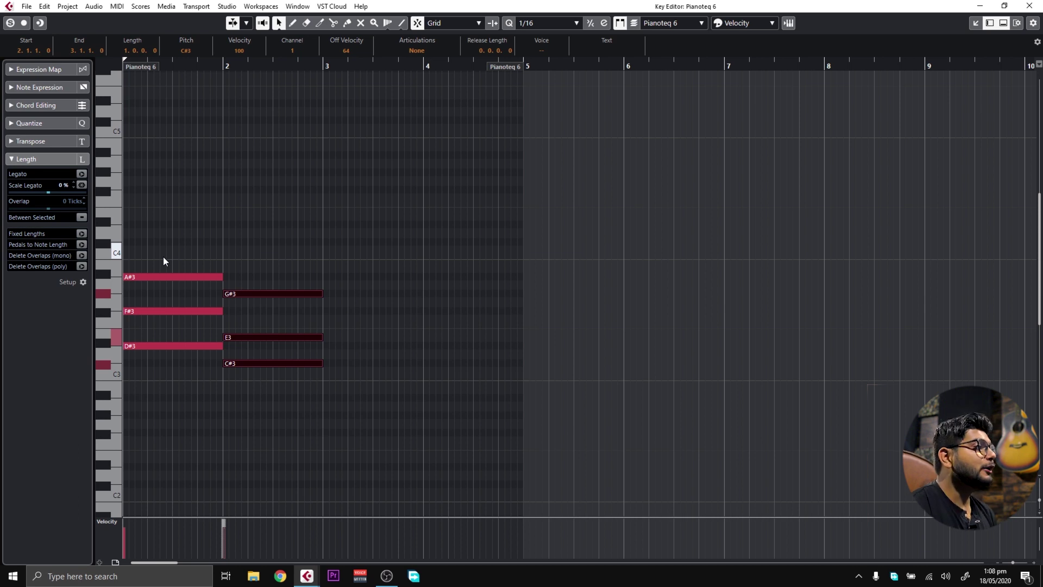
pyautogui.click(377, 246)
pyautogui.moveTo(374, 316); pyautogui.dragTo(330, 333)
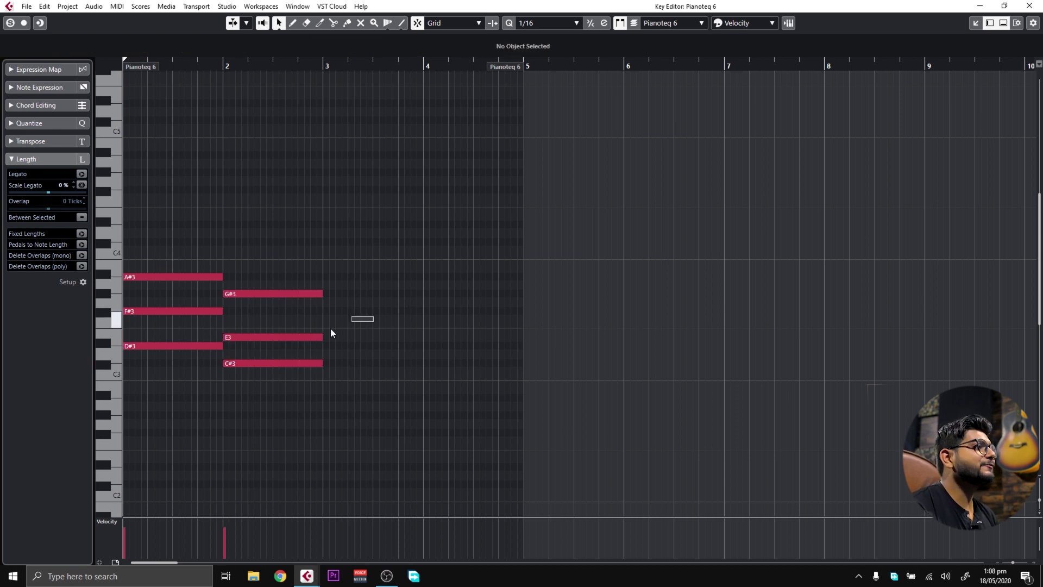
pyautogui.moveTo(372, 227); pyautogui.dragTo(316, 339)
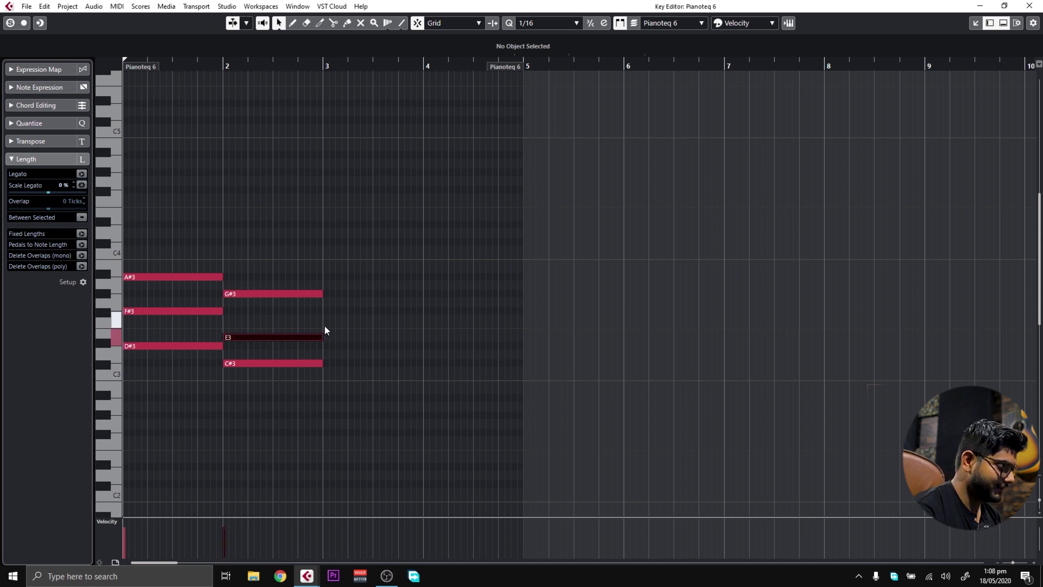
pyautogui.press('Up')
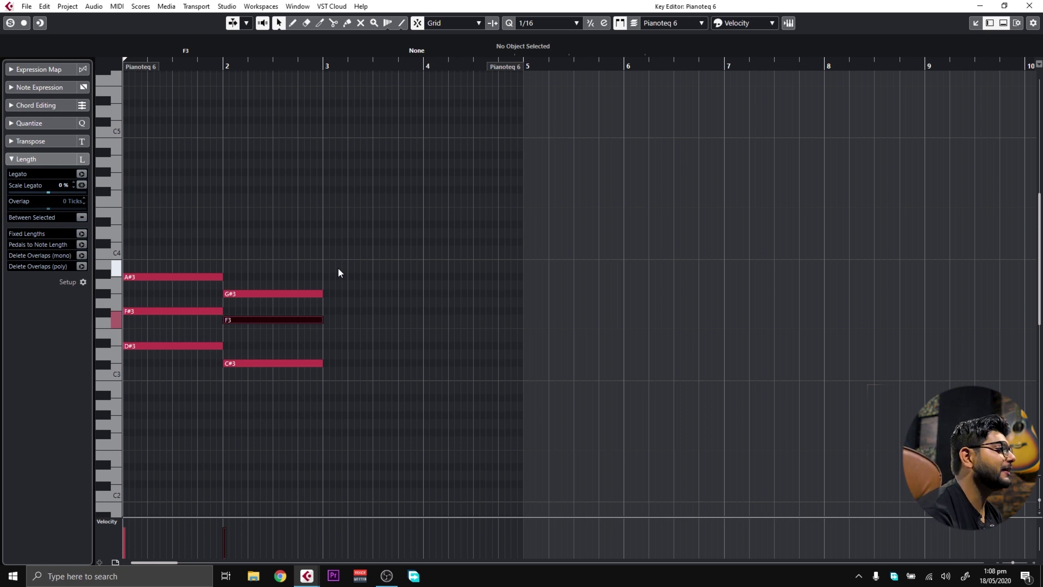
# Duplicate the C# major chord into bar 3 and lower the copy two semitones to B2, D#3 and F#3.
pyautogui.moveTo(322, 251); pyautogui.dragTo(278, 422)
pyautogui.hotkey('alt', 'd')
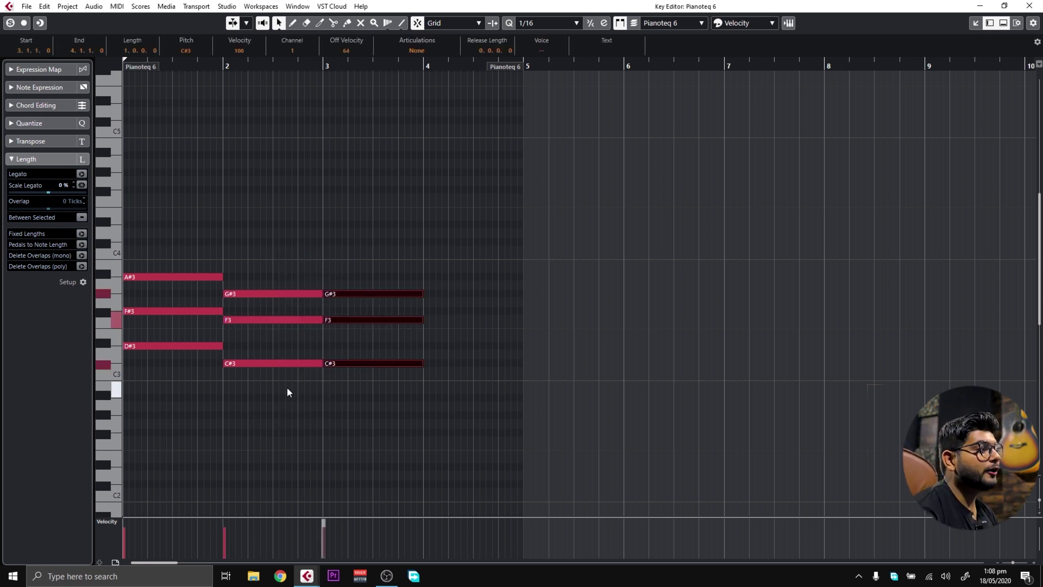
pyautogui.moveTo(263, 396); pyautogui.dragTo(280, 449)
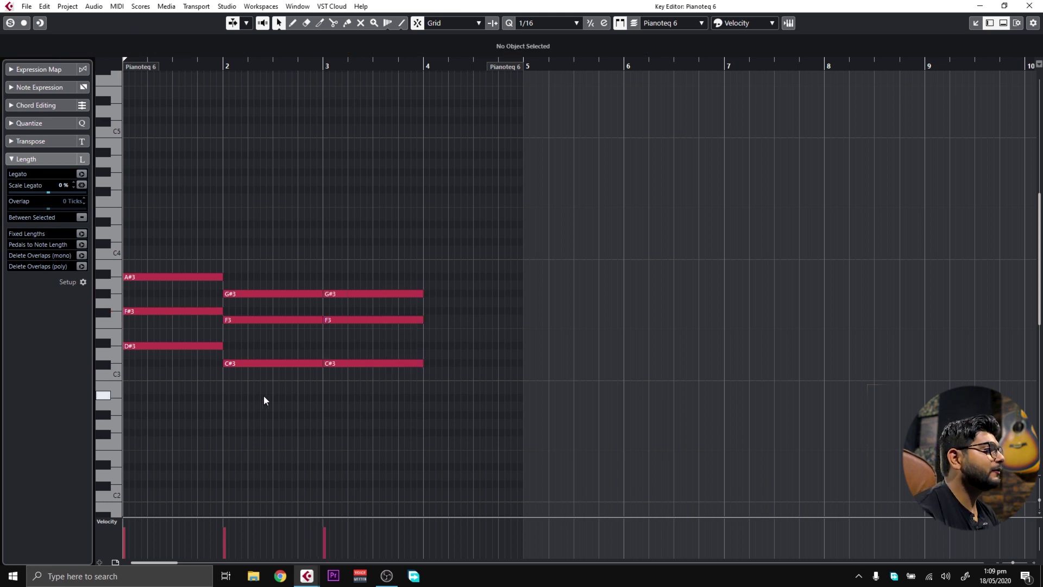
pyautogui.moveTo(370, 258); pyautogui.dragTo(363, 456)
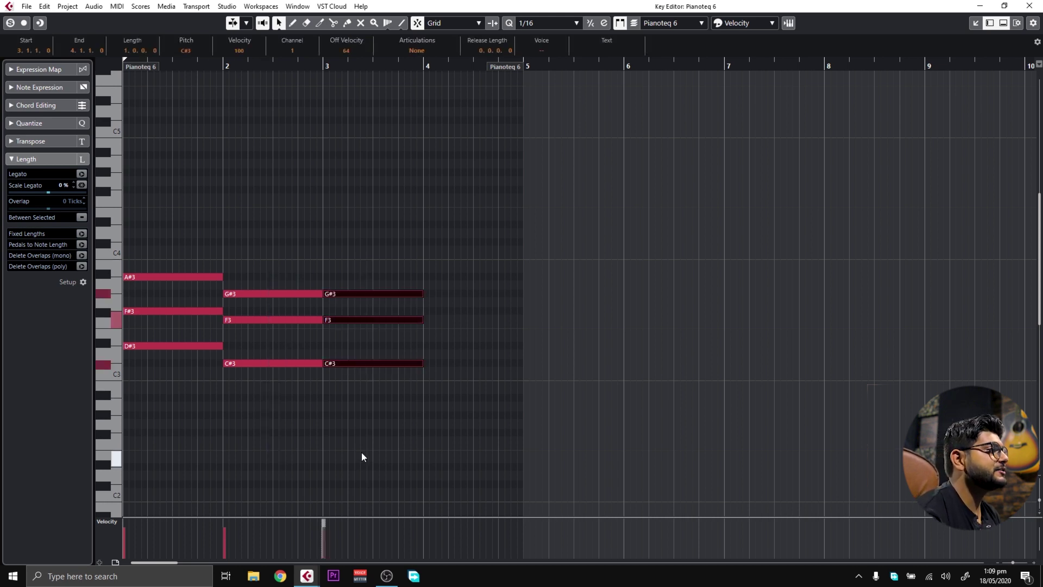
pyautogui.press('Down')
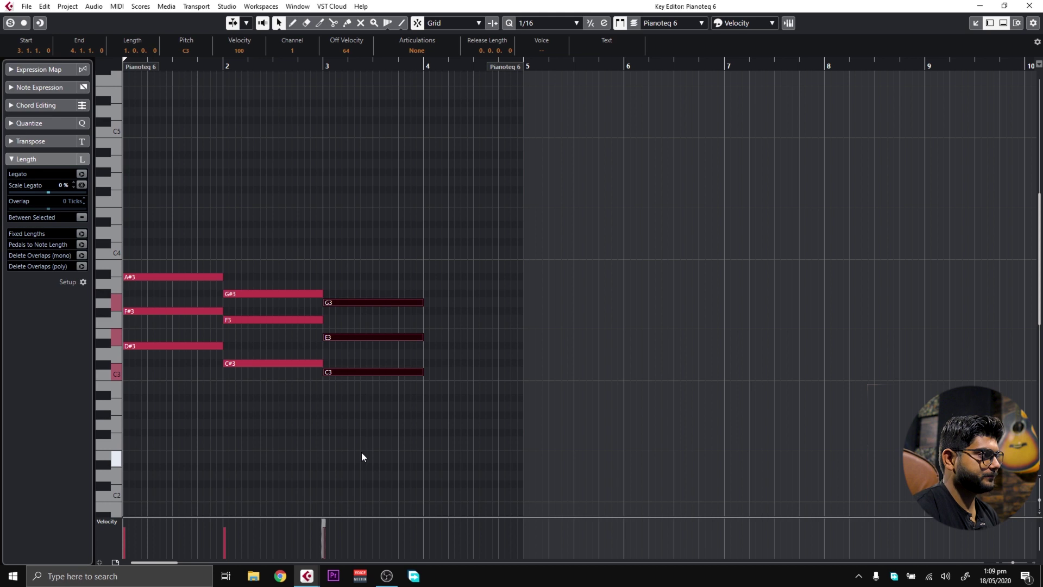
pyautogui.press('Down')
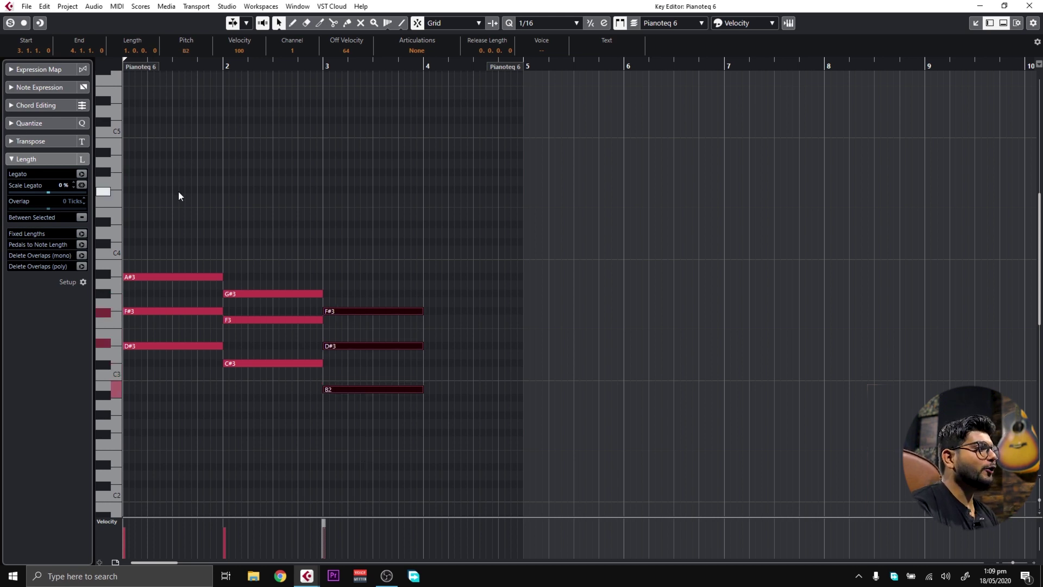
# Duplicate the bar 3 chord into bar 4 and raise the copy two semitones to C#3, F3 and G#3.
pyautogui.moveTo(188, 194); pyautogui.dragTo(292, 429)
pyautogui.moveTo(361, 255); pyautogui.dragTo(363, 436)
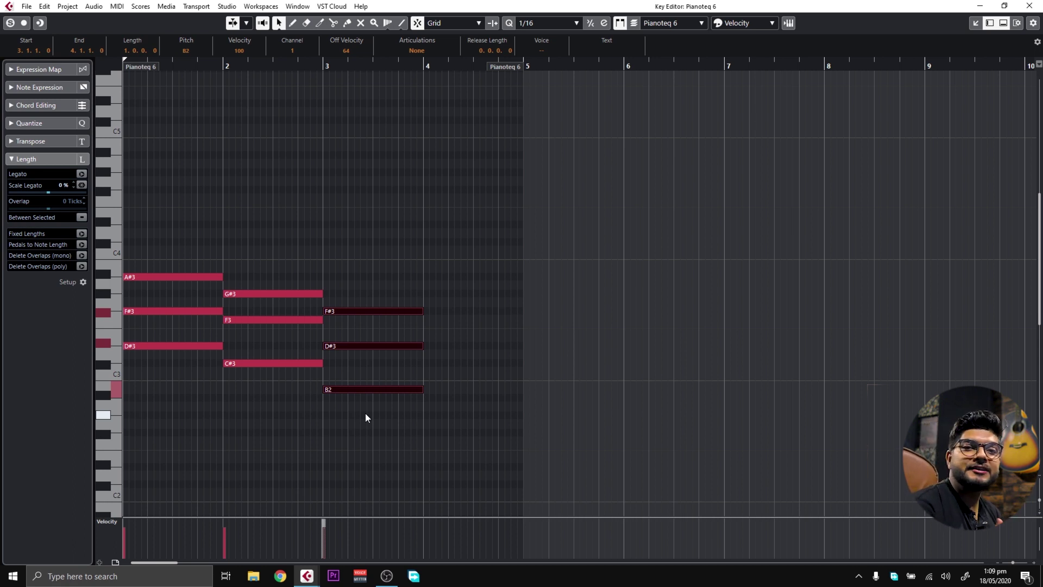
pyautogui.hotkey('alt', 'd')
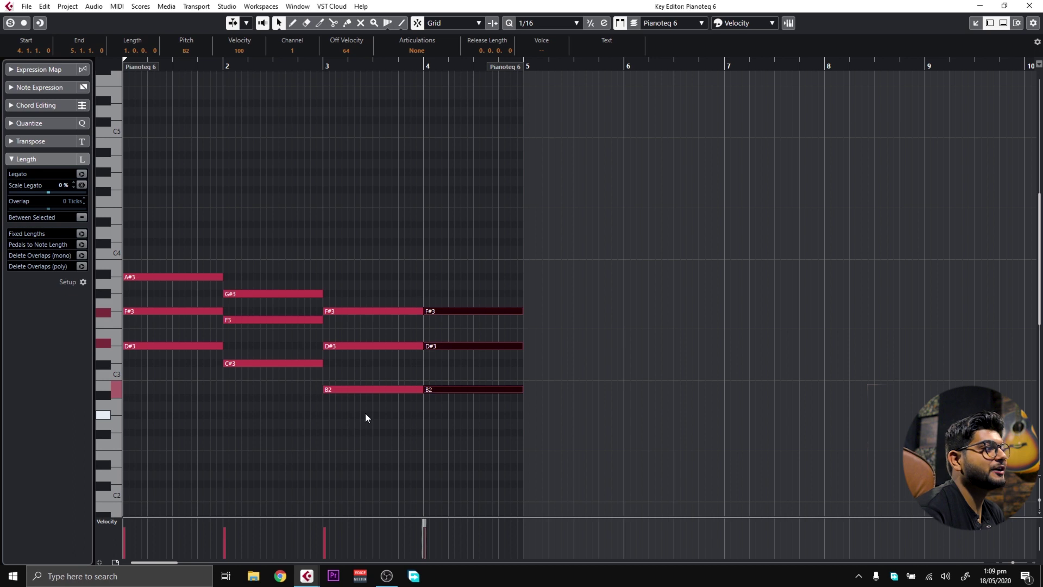
pyautogui.press('Up')
pyautogui.press('Up')
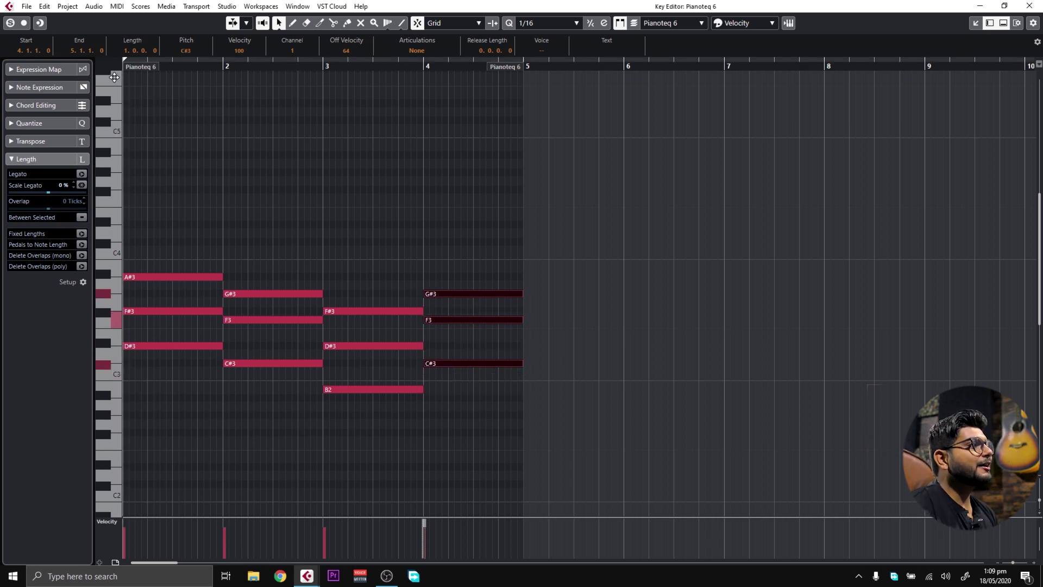
# Set the project's loop range from bar 1 to bar 5 and play back the four-bar progression.
pyautogui.click(1030, 6)
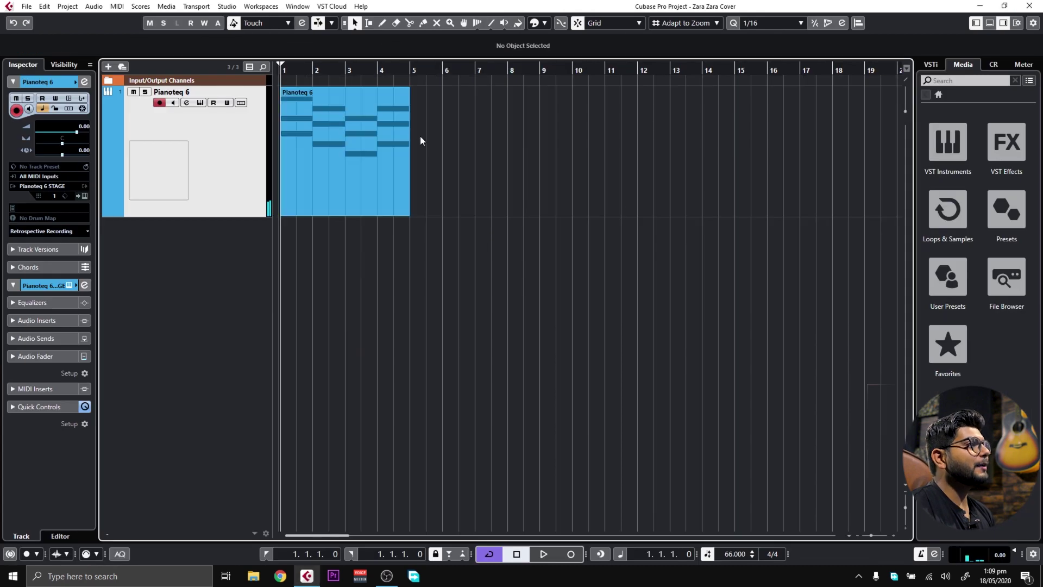
pyautogui.moveTo(283, 61)
pyautogui.mouseDown()
pyautogui.moveTo(399, 47)
pyautogui.moveTo(410, 58)
pyautogui.mouseUp()
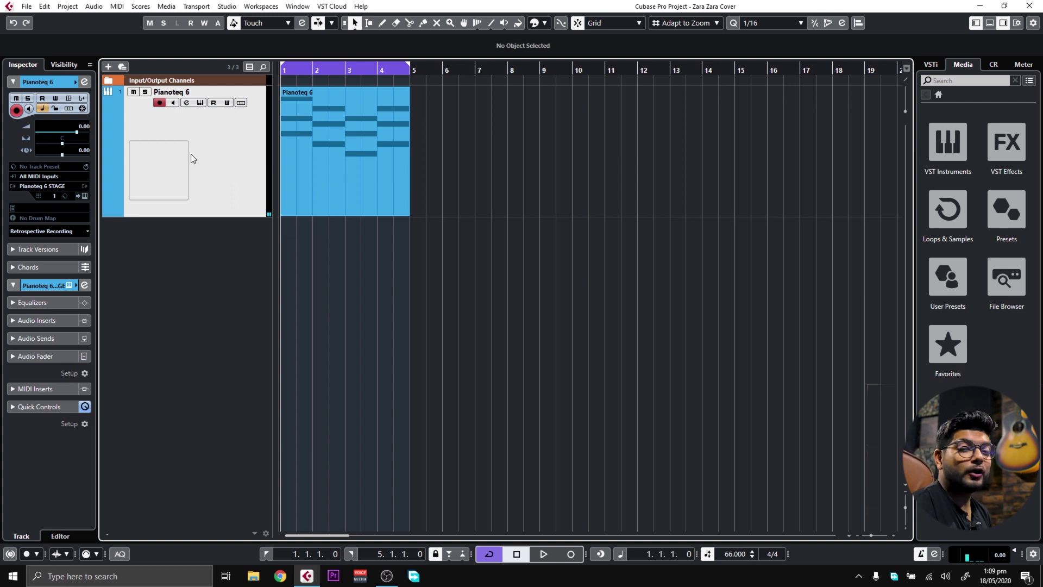
pyautogui.press('space')
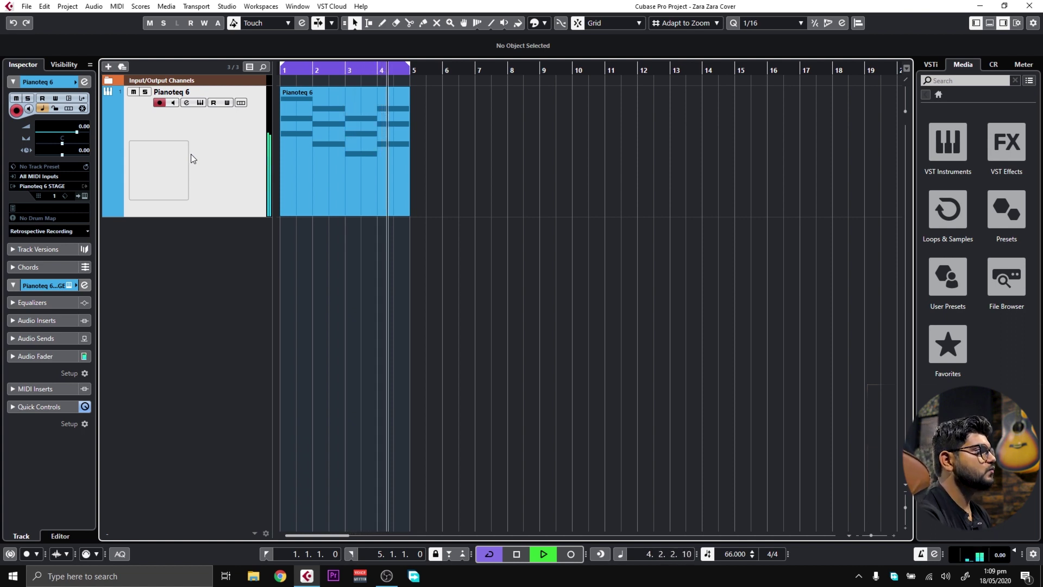
pyautogui.press('space')
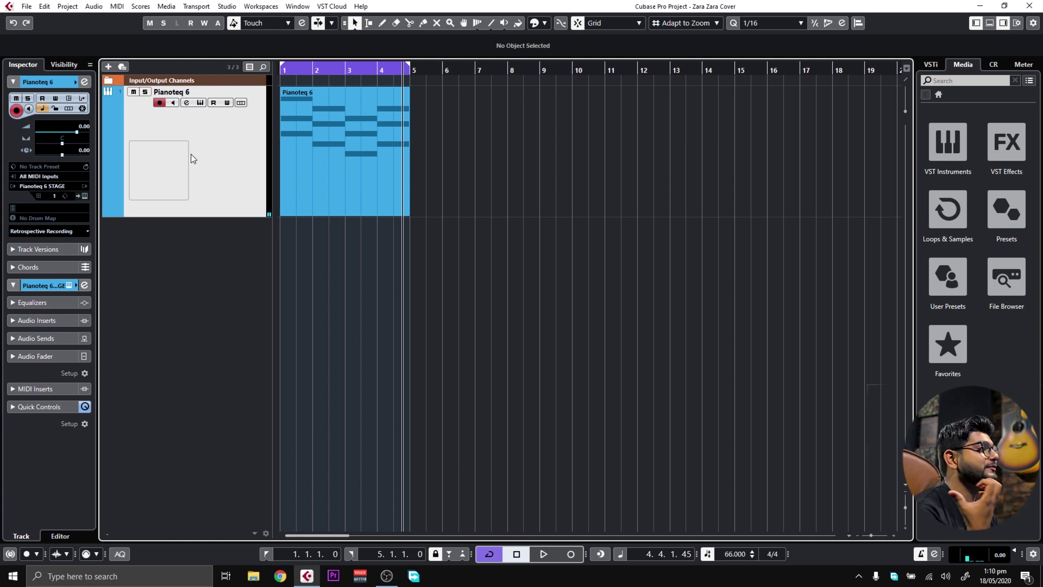
# Reopen the Pianoteq 6 part and set the velocity of all its notes to 40.
pyautogui.click(331, 139)
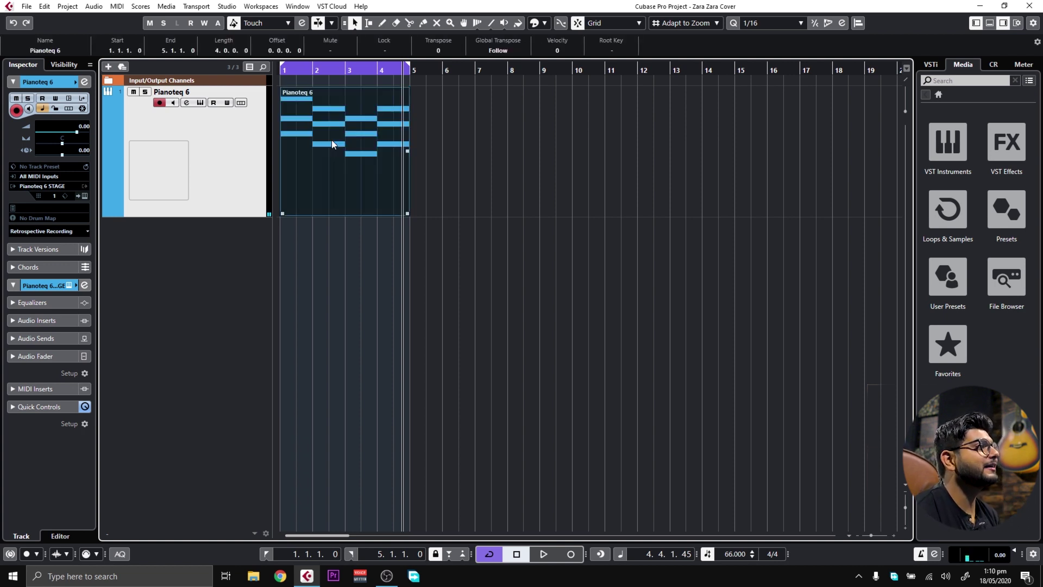
pyautogui.doubleClick(353, 145)
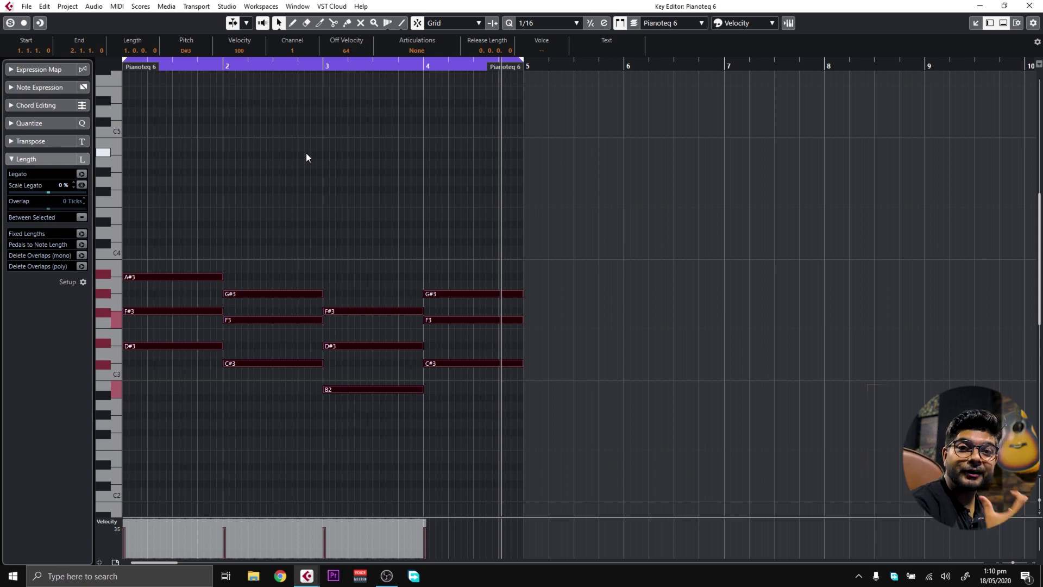
pyautogui.moveTo(570, 193); pyautogui.dragTo(163, 456)
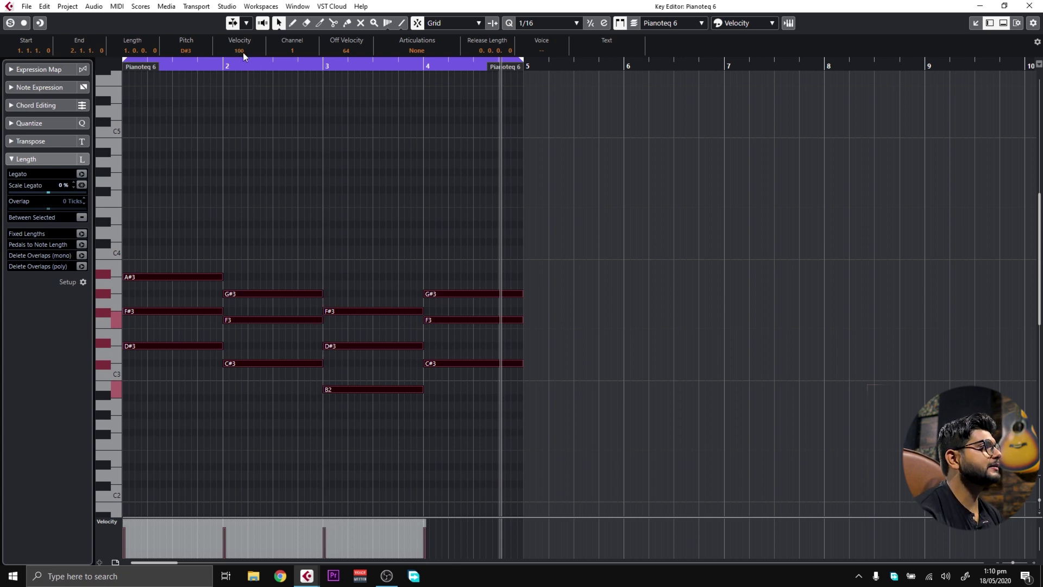
pyautogui.write('40')
pyautogui.press('Return')
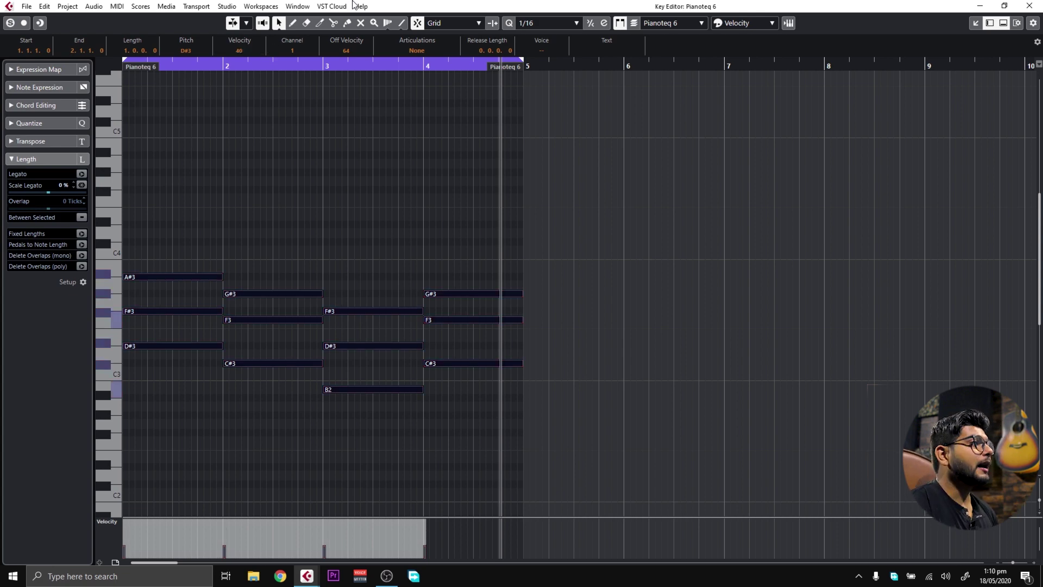
# Play back the softened progression from bar 1 and return to the project window.
pyautogui.moveTo(359, 62); pyautogui.dragTo(110, 58)
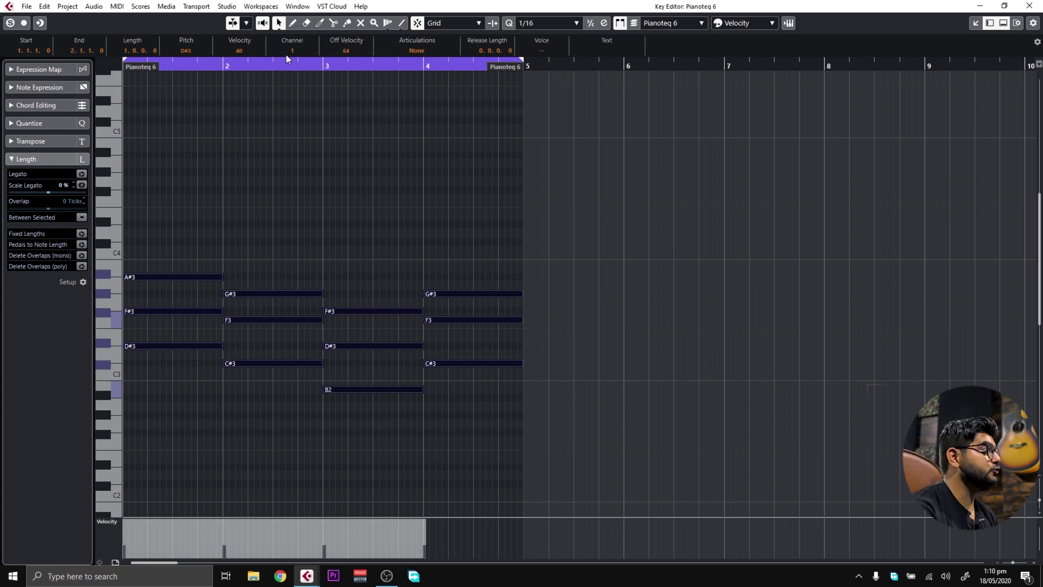
pyautogui.press('space')
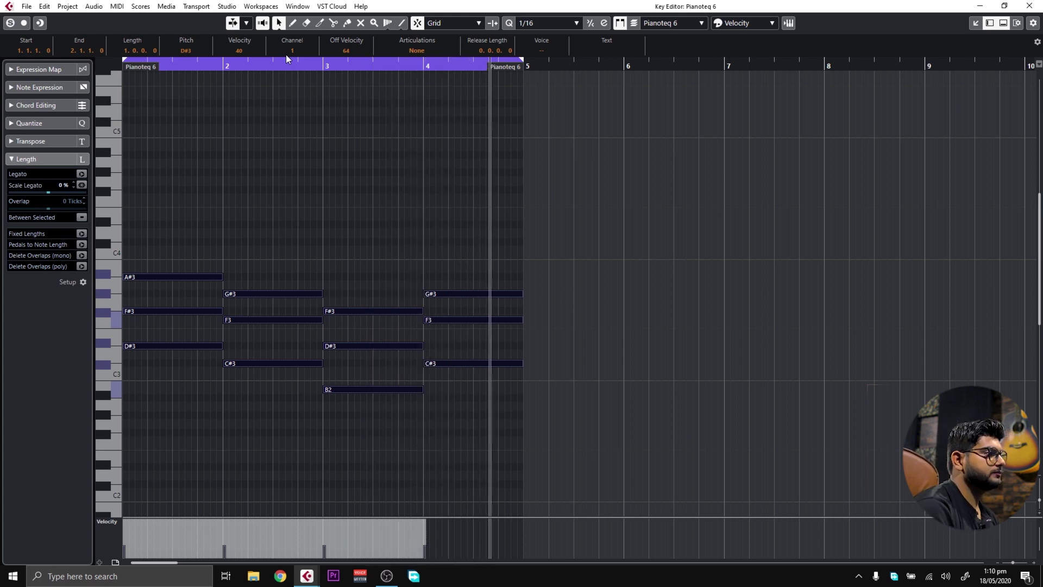
pyautogui.hotkey('ctrl', 'e')
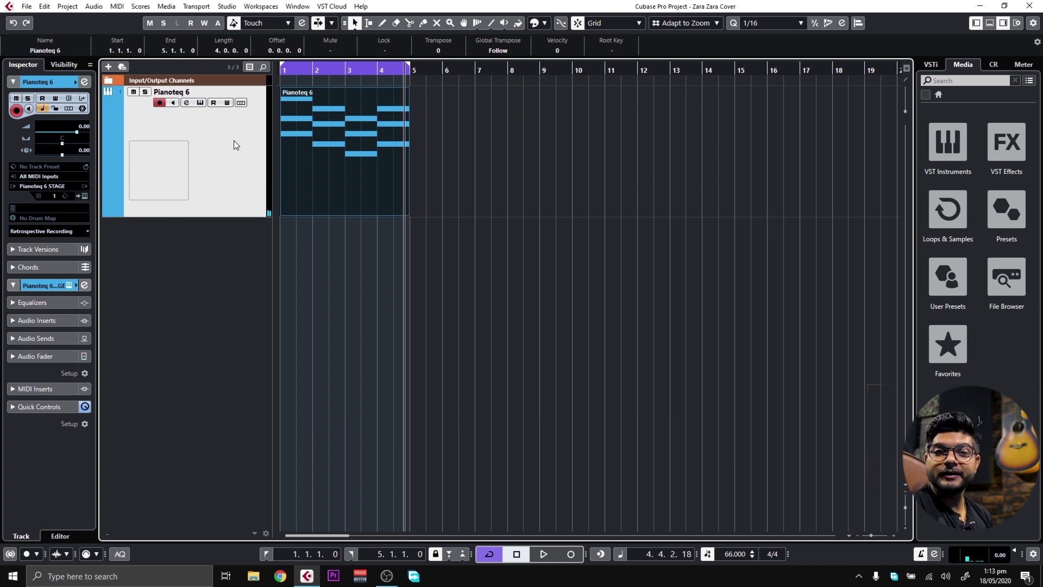
# Duplicate the Pianoteq 6 track together with its part and open the copied part for note editing.
pyautogui.rightClick(249, 127)
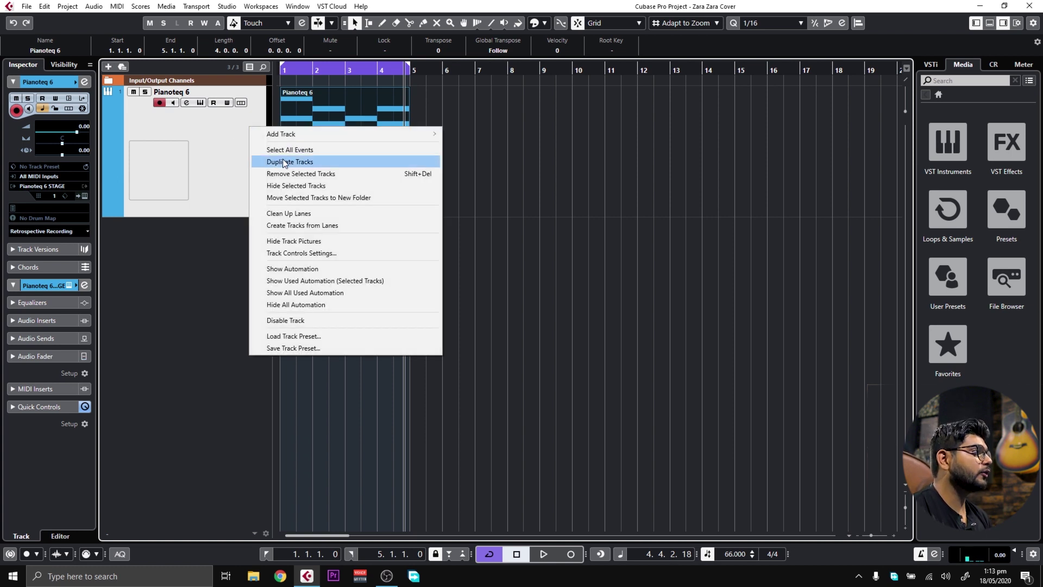
pyautogui.click(261, 160)
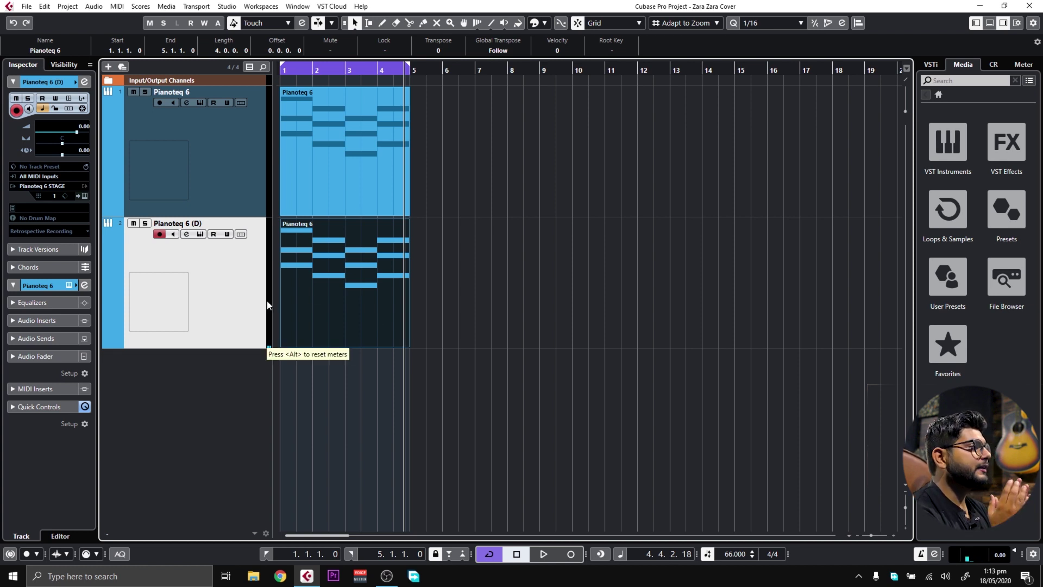
pyautogui.click(465, 282)
pyautogui.click(348, 300)
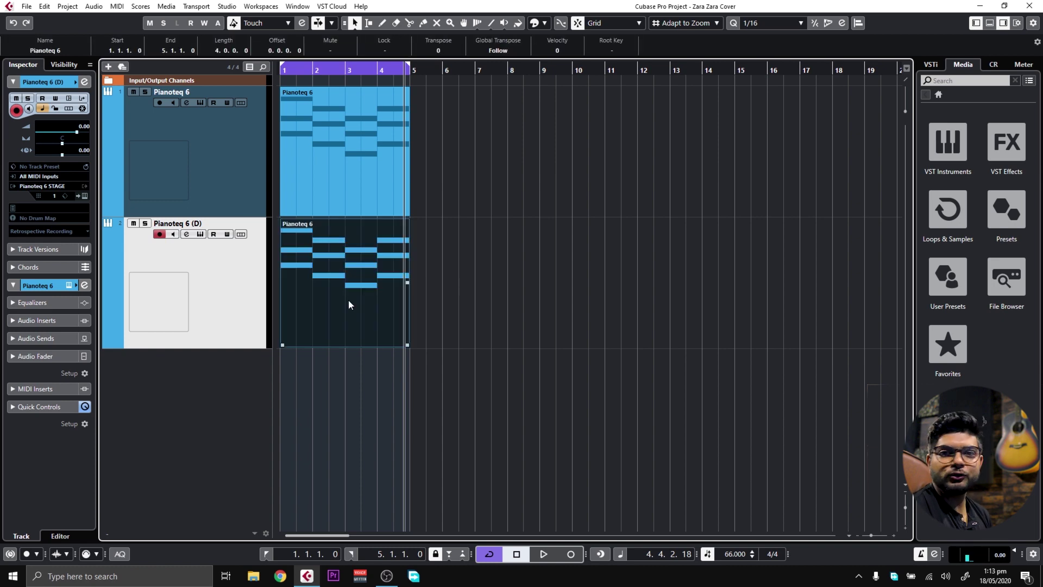
pyautogui.doubleClick(330, 286)
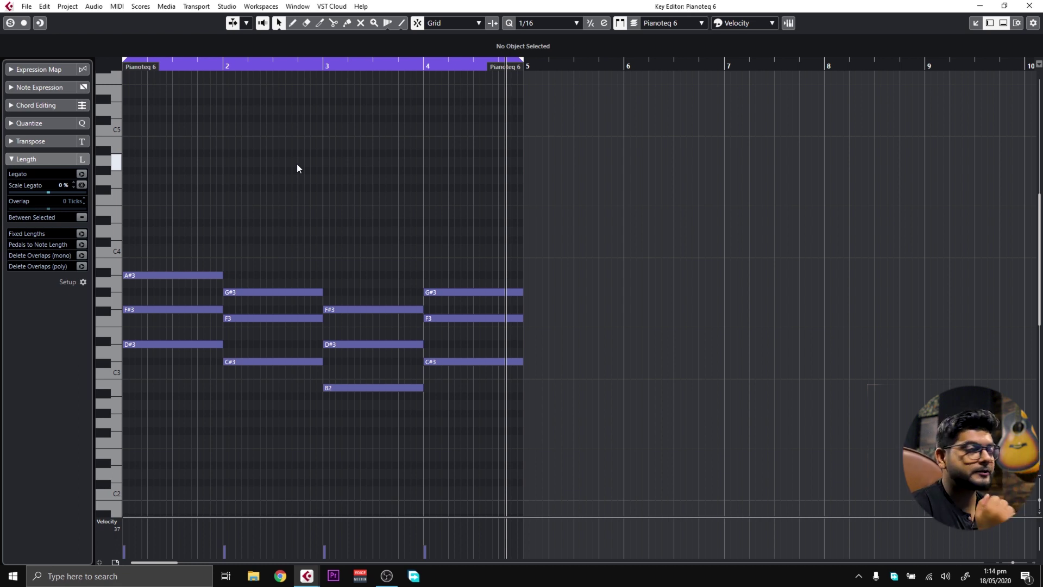
# Split all notes of the first and second chords at beat 4 of their bars.
pyautogui.moveTo(170, 245); pyautogui.dragTo(250, 155)
pyautogui.moveTo(203, 185); pyautogui.dragTo(222, 226)
pyautogui.moveTo(172, 63); pyautogui.dragTo(197, 365)
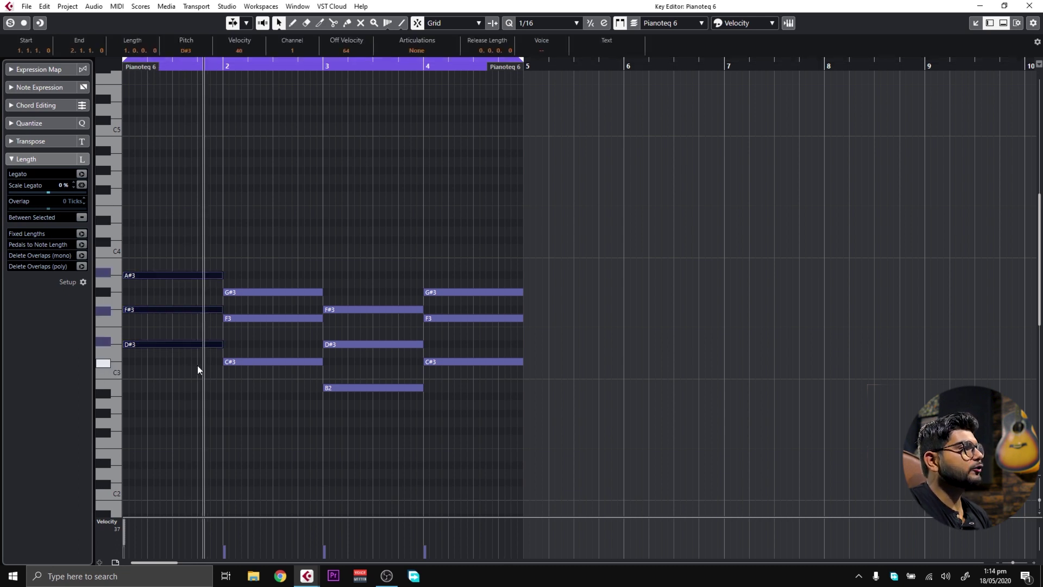
pyautogui.rightClick(304, 202)
pyautogui.click(333, 22)
pyautogui.click(197, 276)
pyautogui.rightClick(283, 441)
pyautogui.click(287, 443)
pyautogui.moveTo(303, 203); pyautogui.dragTo(282, 449)
pyautogui.rightClick(284, 443)
pyautogui.click(343, 441)
pyautogui.click(300, 319)
# Split all notes of the third and fourth chords at beat 4 of their bars.
pyautogui.moveTo(388, 282); pyautogui.dragTo(397, 475)
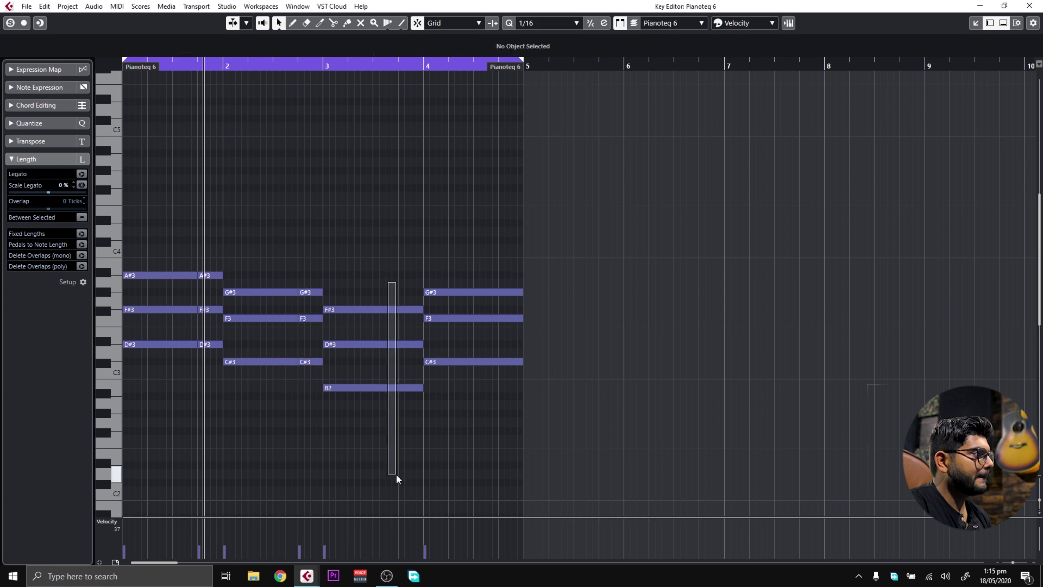
pyautogui.rightClick(398, 427)
pyautogui.click(454, 427)
pyautogui.click(399, 387)
pyautogui.moveTo(501, 260); pyautogui.dragTo(505, 414)
pyautogui.rightClick(505, 416)
pyautogui.click(562, 419)
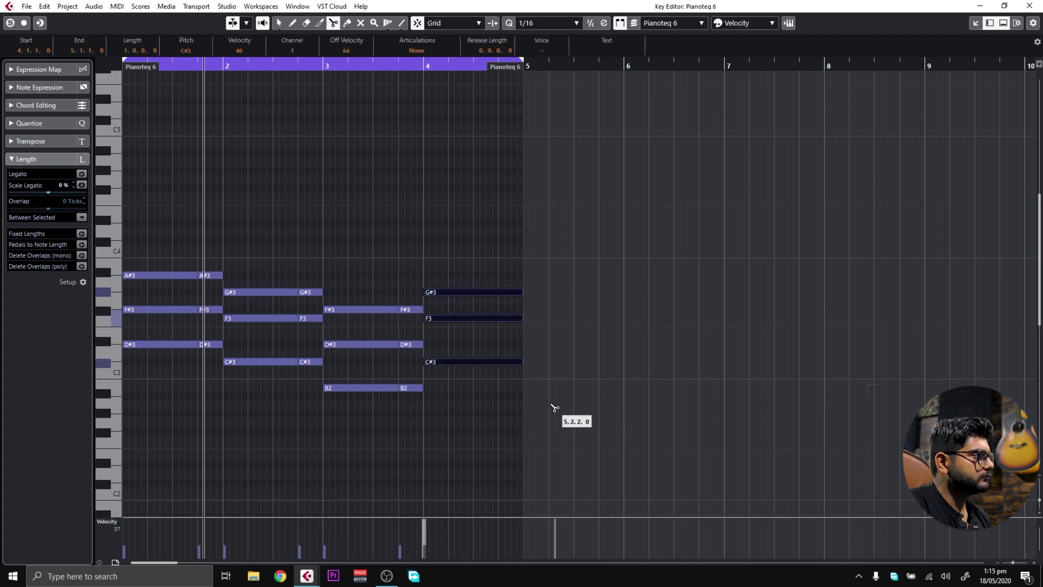
pyautogui.click(504, 363)
# Shorten the first segment of each of the four split chords to a length of 0.2.1.0, leaving gaps before beat 4.
pyautogui.press('1')
pyautogui.moveTo(466, 262); pyautogui.dragTo(466, 456)
pyautogui.moveTo(382, 299); pyautogui.dragTo(377, 426)
pyautogui.moveTo(247, 255); pyautogui.dragTo(269, 377)
pyautogui.moveTo(153, 241); pyautogui.dragTo(156, 371)
pyautogui.moveTo(194, 342)
pyautogui.mouseDown()
pyautogui.moveTo(182, 345)
pyautogui.moveTo(194, 342)
pyautogui.mouseUp()
pyautogui.moveTo(357, 283); pyautogui.dragTo(359, 397)
pyautogui.moveTo(248, 257); pyautogui.dragTo(250, 381)
pyautogui.moveTo(162, 239); pyautogui.dragTo(174, 344)
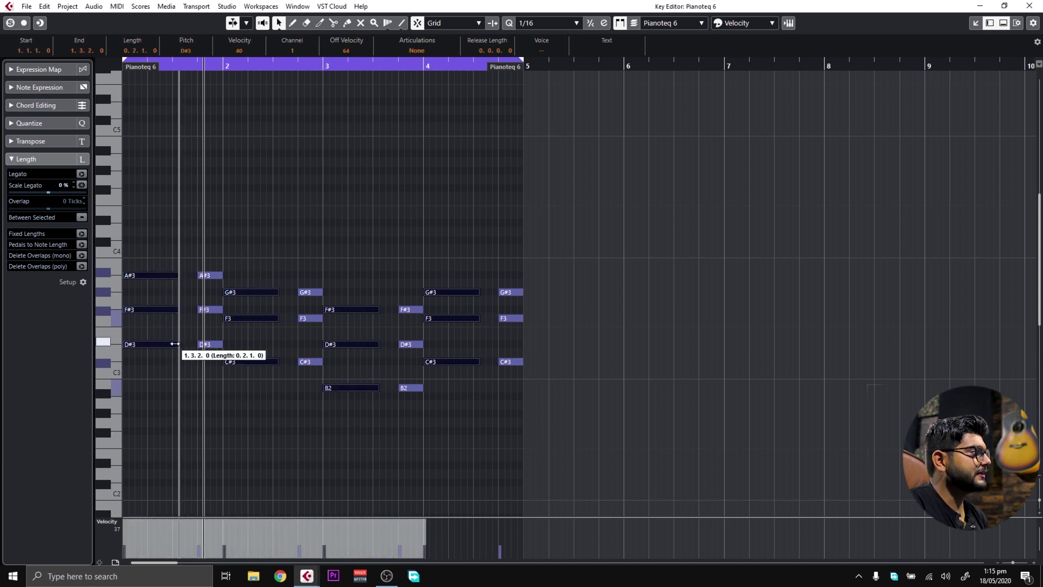
# Play back the chopped chord pattern from bar 1 and return to the project window.
pyautogui.click(194, 304)
pyautogui.press('.')
pyautogui.press('space')
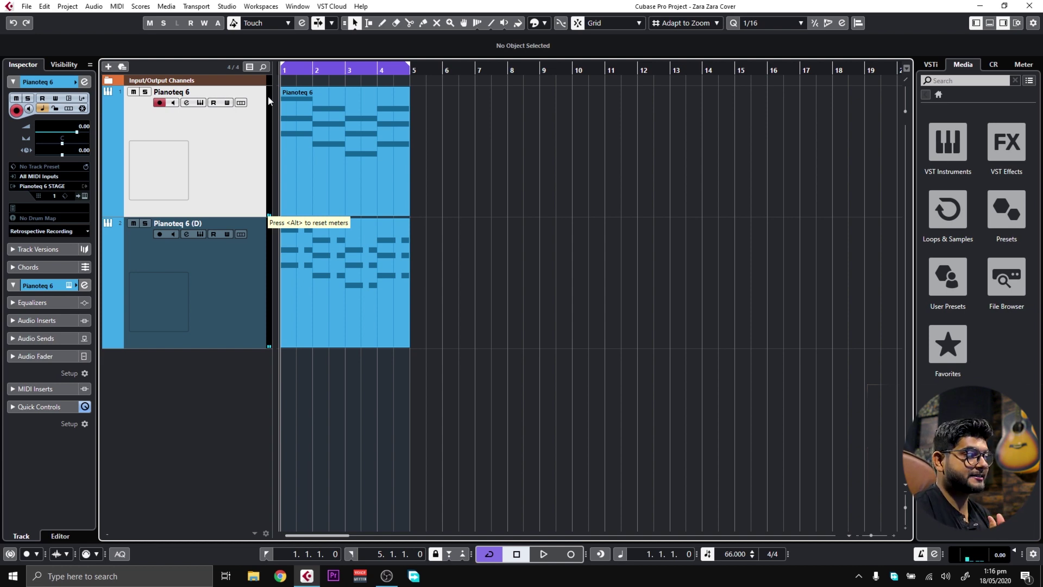
# Duplicate the Pianoteq 6 (D) track together with its chopped chord part.
pyautogui.click(309, 321)
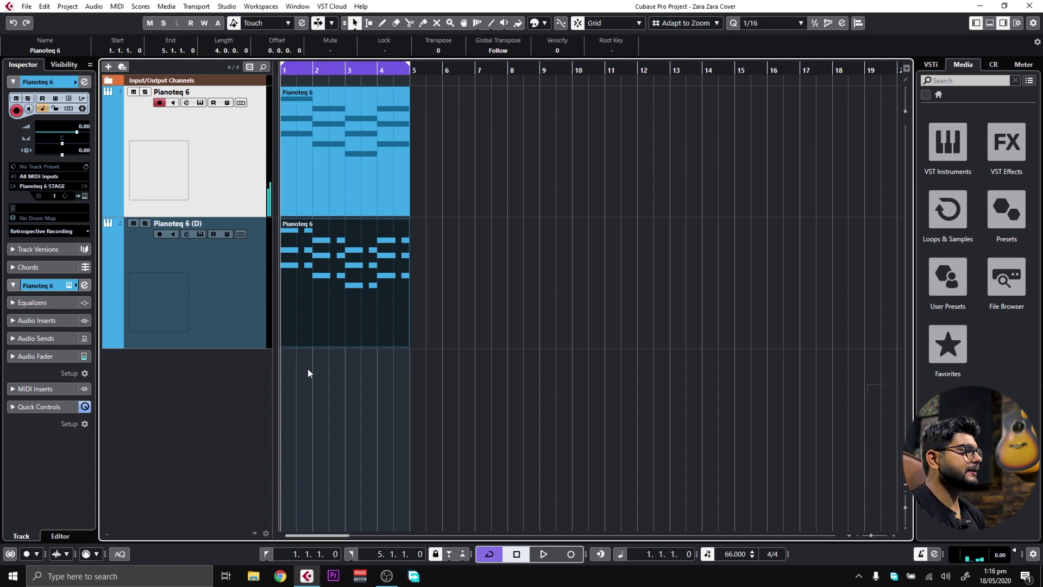
pyautogui.rightClick(232, 312)
pyautogui.click(247, 347)
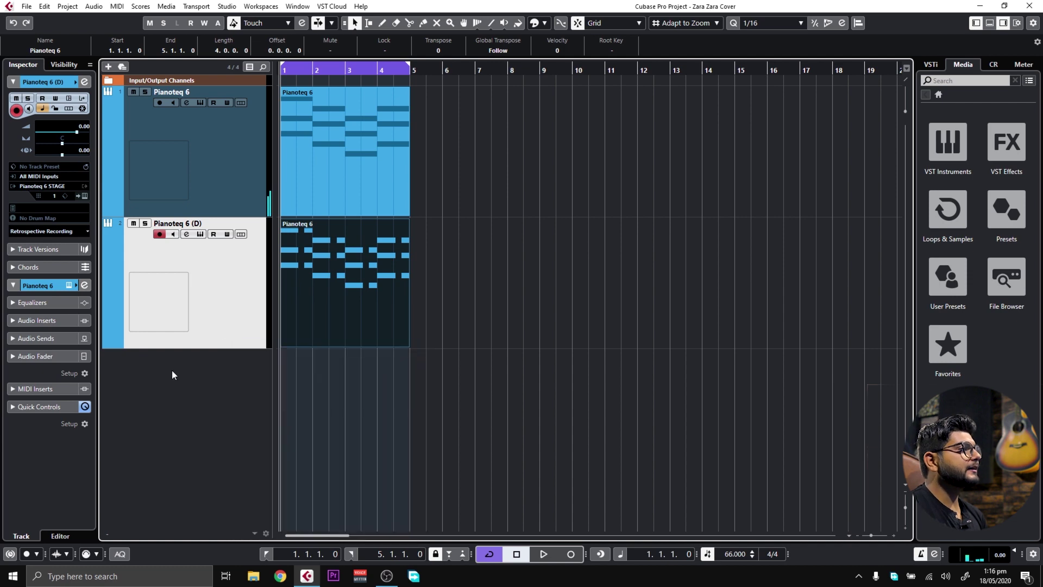
pyautogui.click(528, 337)
pyautogui.click(371, 449)
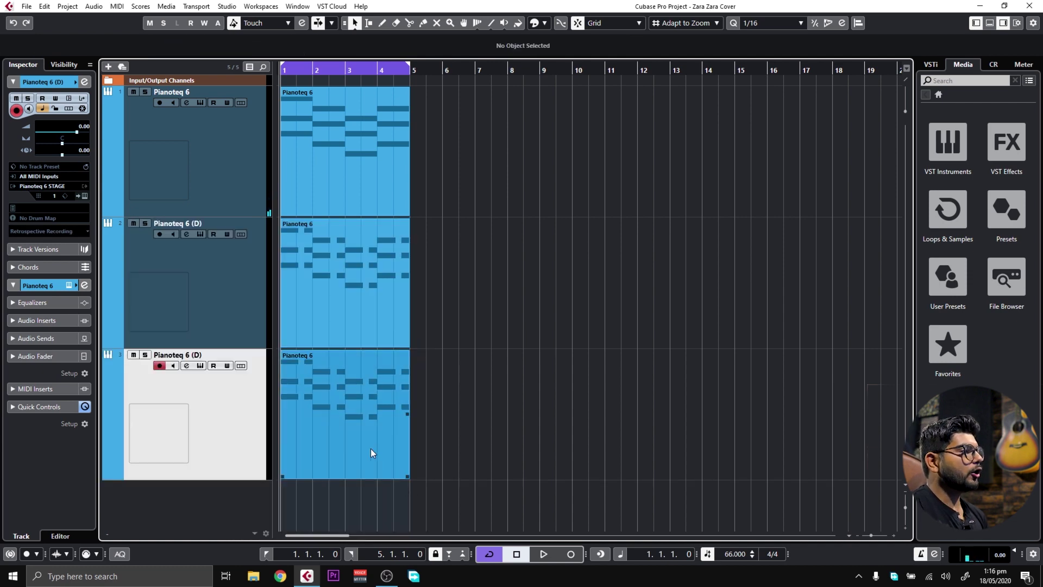
# Open the part on the third track and delete every note except the lowest one of each chord.
pyautogui.doubleClick(322, 410)
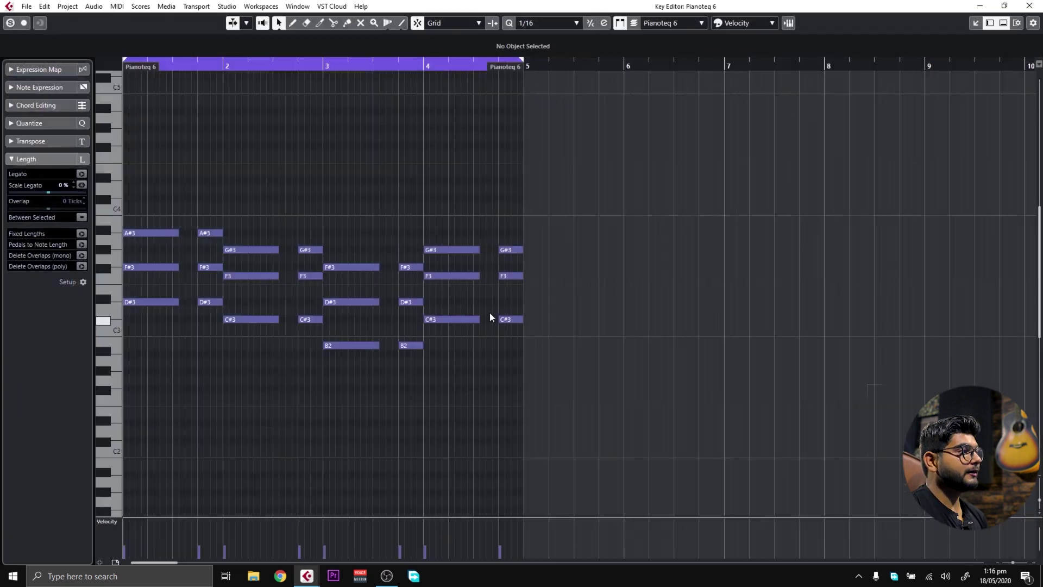
pyautogui.moveTo(536, 195); pyautogui.dragTo(446, 280)
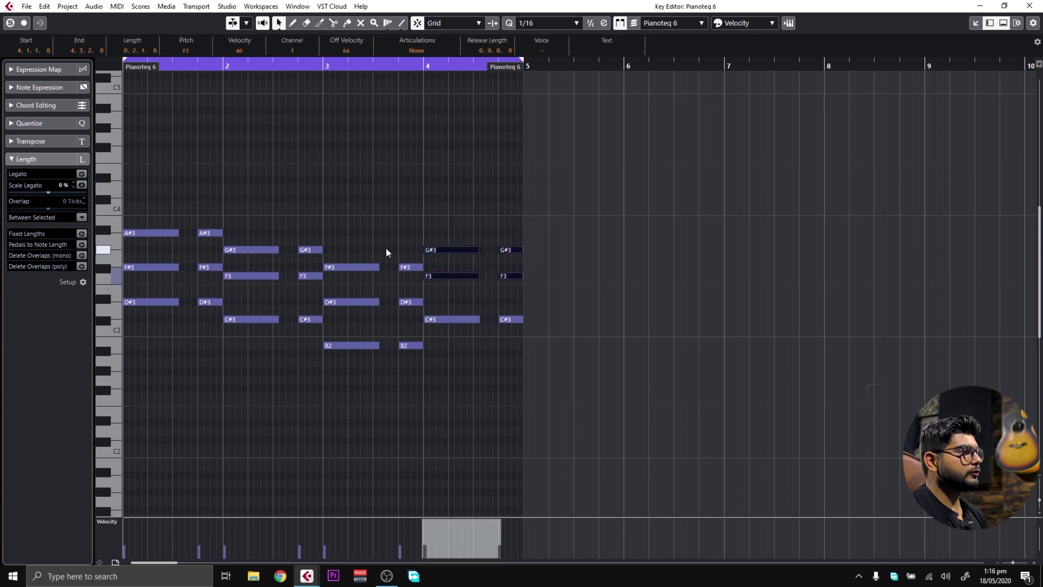
pyautogui.moveTo(402, 324); pyautogui.dragTo(239, 287)
pyautogui.moveTo(202, 225); pyautogui.dragTo(144, 268)
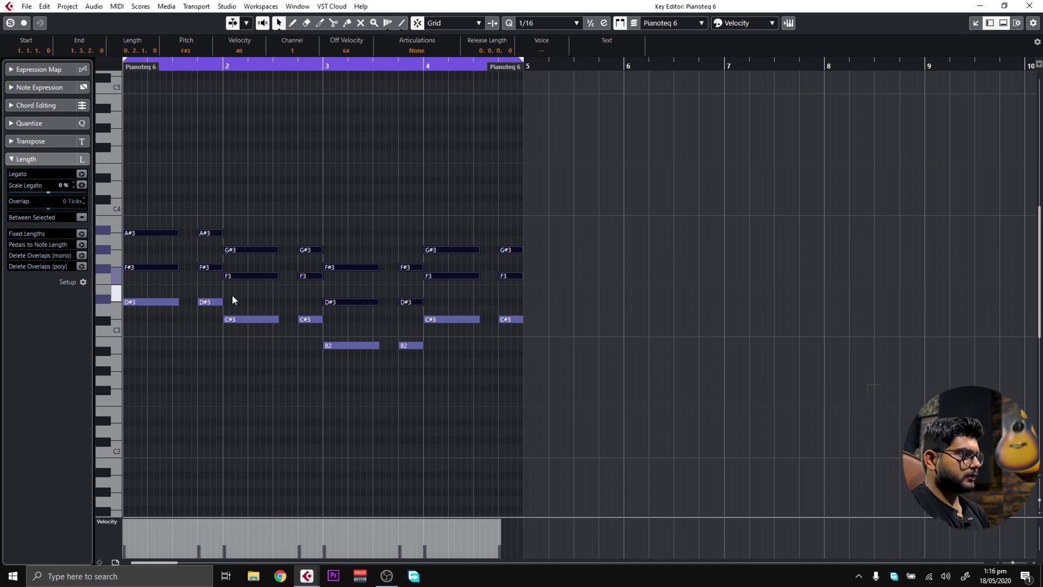
pyautogui.press('Delete')
# Delete the short repeated notes on beat 4 of every bar.
pyautogui.moveTo(530, 296); pyautogui.dragTo(507, 341)
pyautogui.press('Delete')
pyautogui.moveTo(420, 332); pyautogui.dragTo(300, 302)
pyautogui.press('Delete')
pyautogui.click(197, 311)
pyautogui.click(209, 302)
pyautogui.press('Delete')
# Lengthen the four remaining root notes to one full bar each.
pyautogui.click(234, 319)
pyautogui.moveTo(508, 261); pyautogui.dragTo(136, 357)
pyautogui.moveTo(175, 303); pyautogui.dragTo(223, 303)
pyautogui.click(217, 396)
# Transpose the four root notes down one octave to D#2, C#2, B1 and C#2 and audition them soloed in the editor.
pyautogui.moveTo(470, 233); pyautogui.dragTo(197, 403)
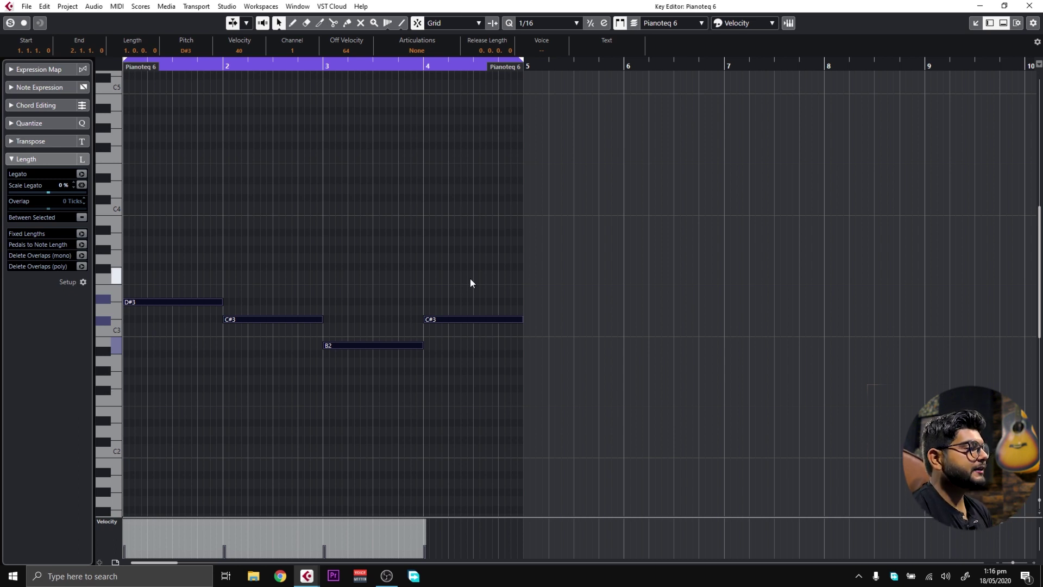
pyautogui.moveTo(519, 203); pyautogui.dragTo(164, 423)
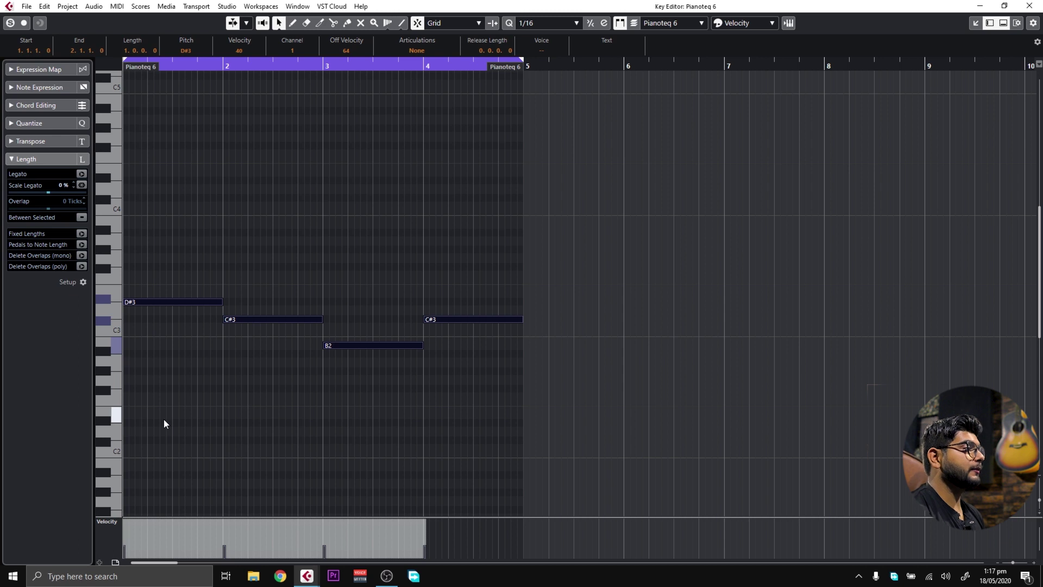
pyautogui.hotkey('shift', 'Down')
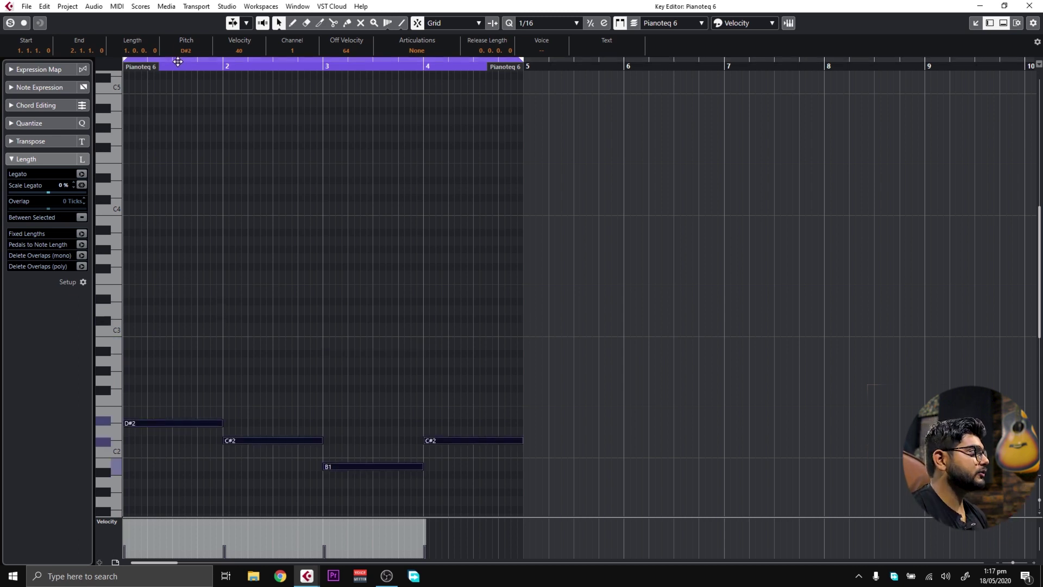
pyautogui.click(9, 24)
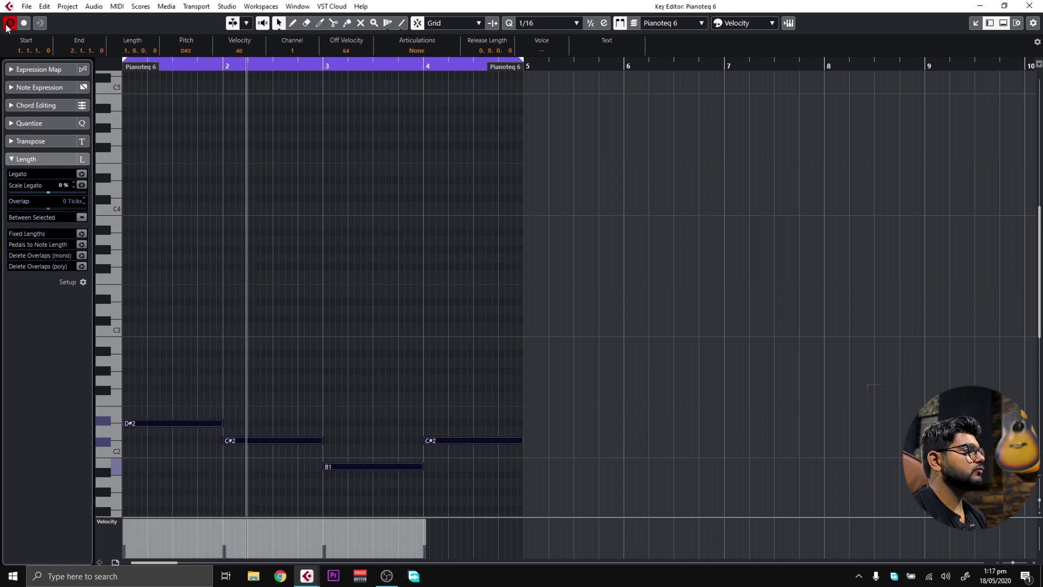
pyautogui.click(9, 23)
# Transpose the four root notes down another octave to D#1, C#1, B0 and C#1, play them back and return to the project window.
pyautogui.scroll(-4, 351, 214)
pyautogui.moveTo(477, 163); pyautogui.dragTo(197, 334)
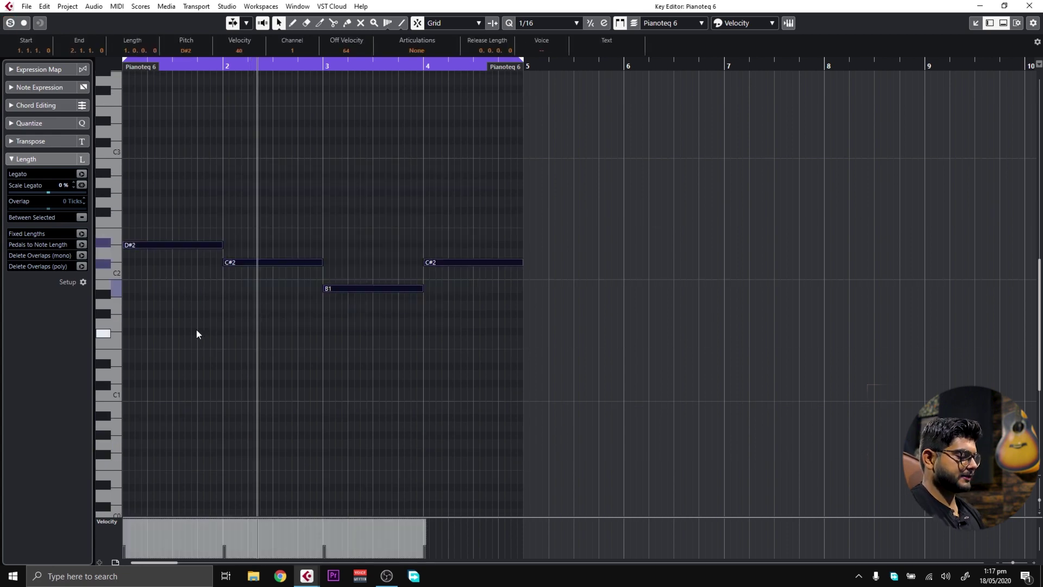
pyautogui.hotkey('shift', 'Down')
pyautogui.press('Home')
pyautogui.press('h')
pyautogui.press('g')
pyautogui.press('g')
pyautogui.press('g')
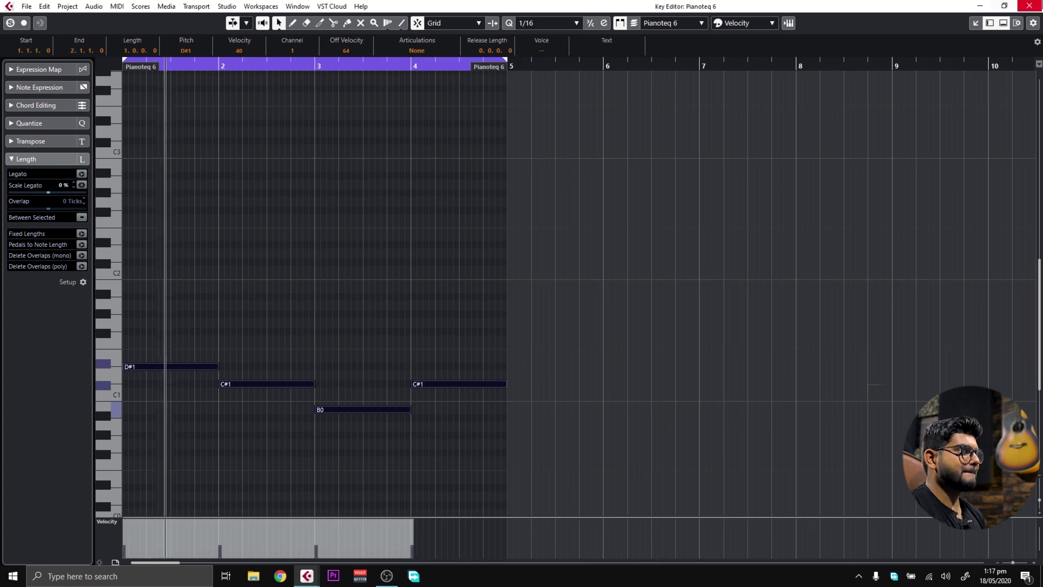
pyautogui.press('Return')
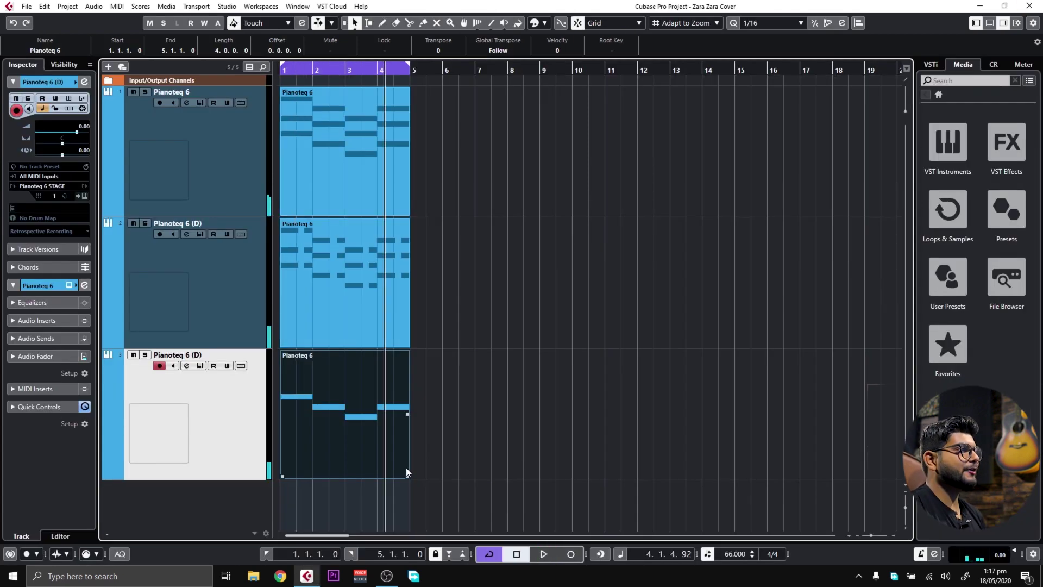
# Open the sustained chord part on the first track and transpose all its notes down one octave.
pyautogui.doubleClick(341, 159)
pyautogui.moveTo(470, 199); pyautogui.dragTo(189, 429)
pyautogui.hotkey('shift', 'Down')
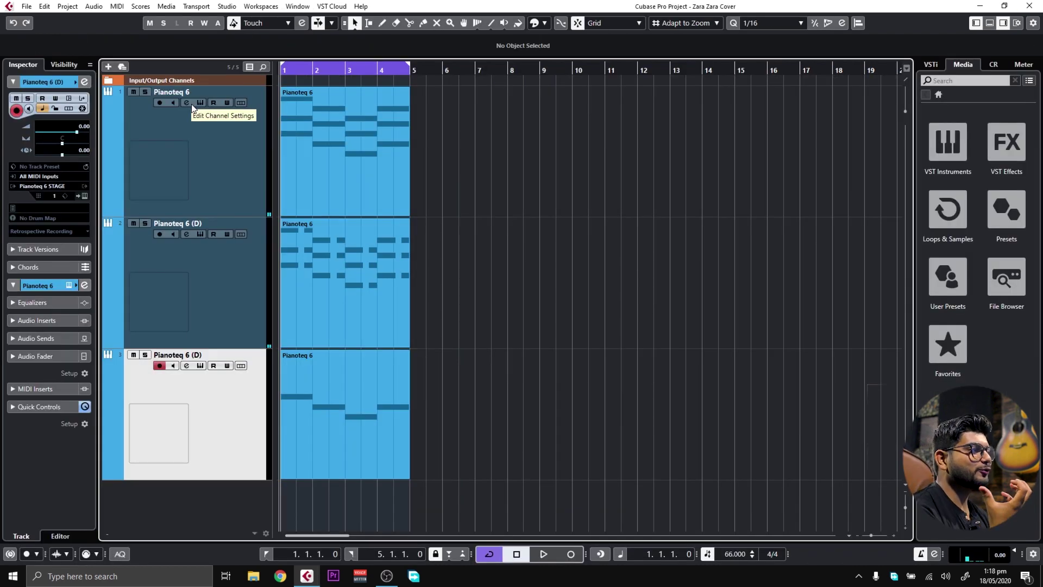
# Play back all three piano parts together and reduce the height of all three tracks during playback.
pyautogui.press('space')
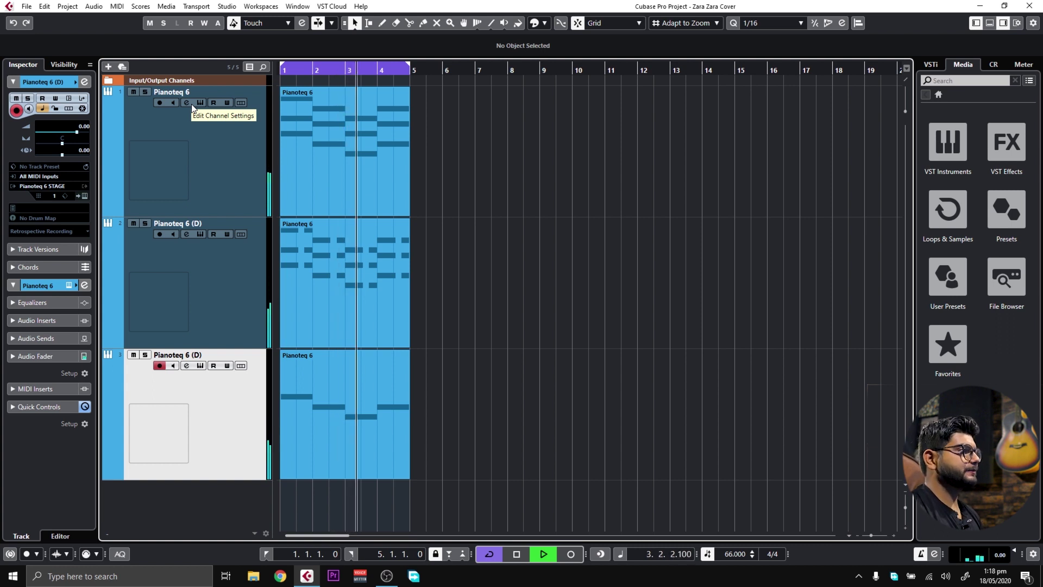
pyautogui.keyDown('shift'); pyautogui.click(240, 203); pyautogui.keyUp('shift')
pyautogui.moveTo(242, 216); pyautogui.dragTo(229, 152)
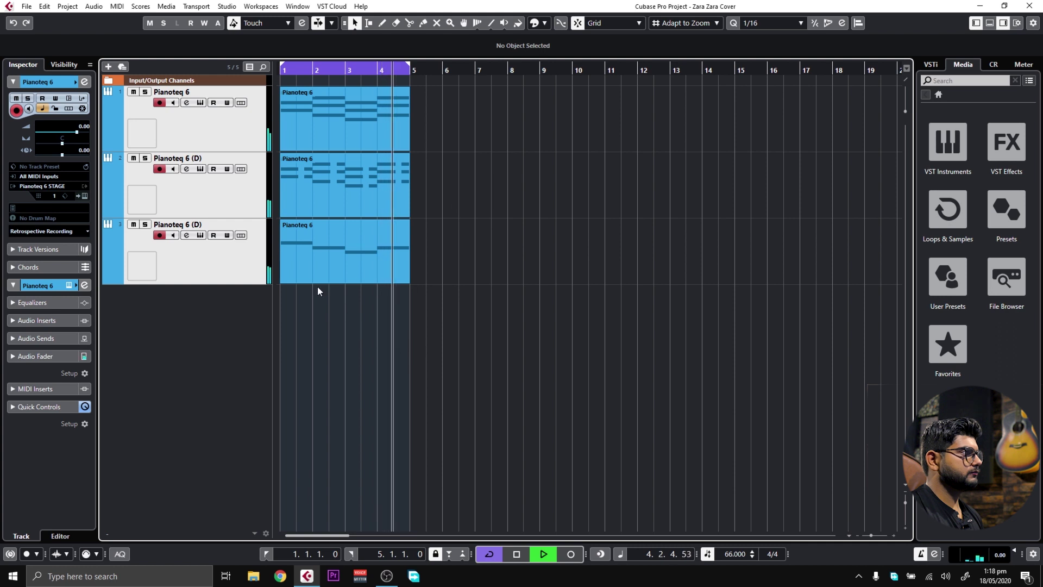
pyautogui.press('space')
# Rename the three piano tracks Chords, Pattern and Bass Piano Notes.
pyautogui.doubleClick(173, 91)
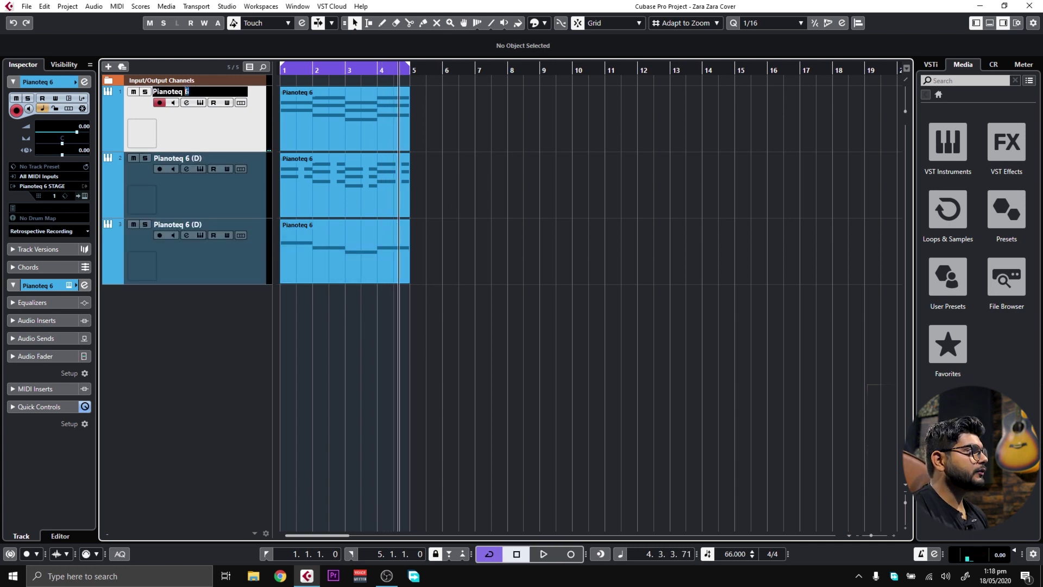
pyautogui.write('Ch')
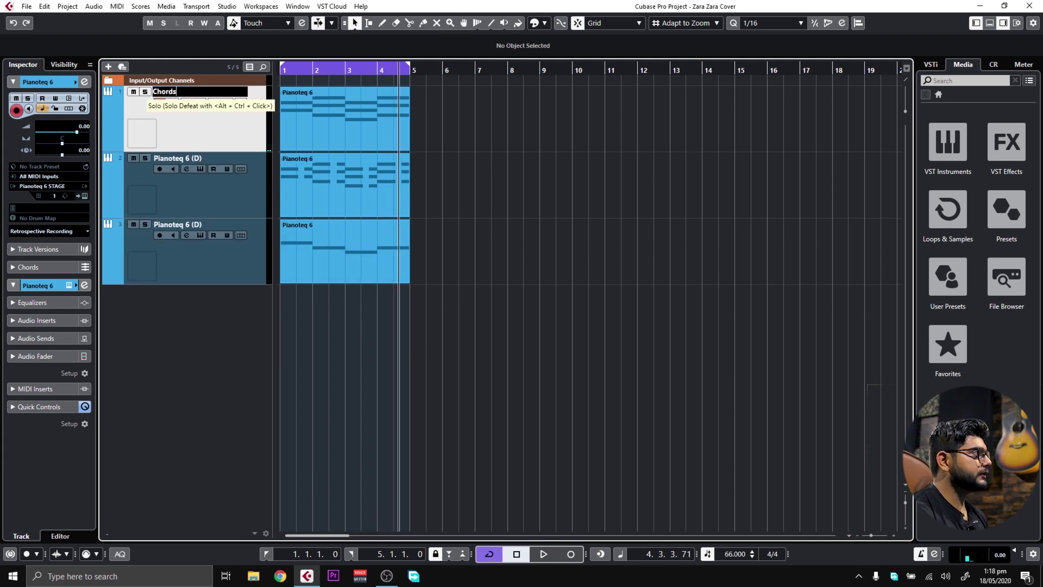
pyautogui.write('ords')
pyautogui.press('Tab')
pyautogui.write('PO')
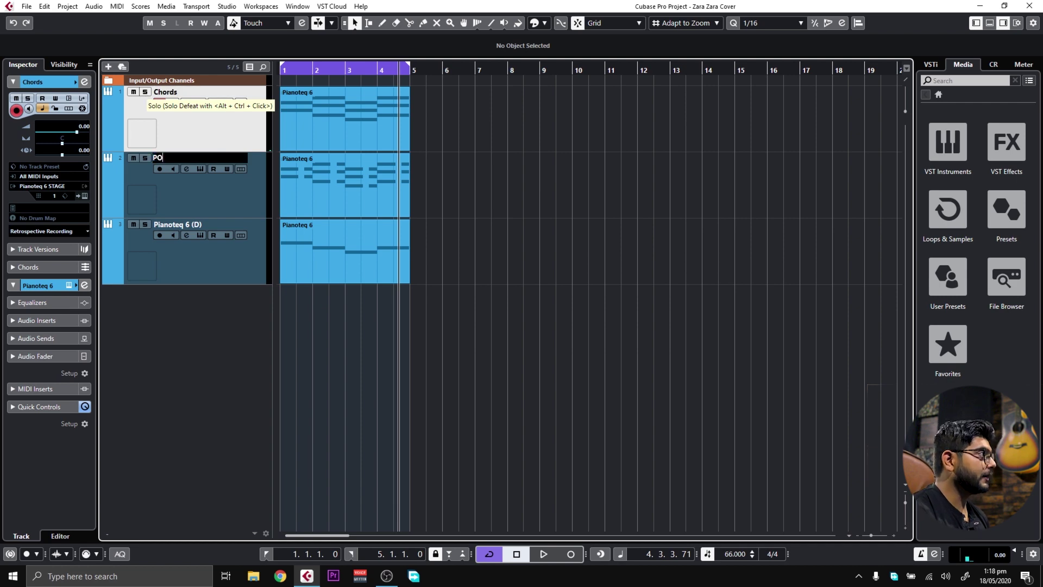
pyautogui.write('ttern')
pyautogui.press('Tab')
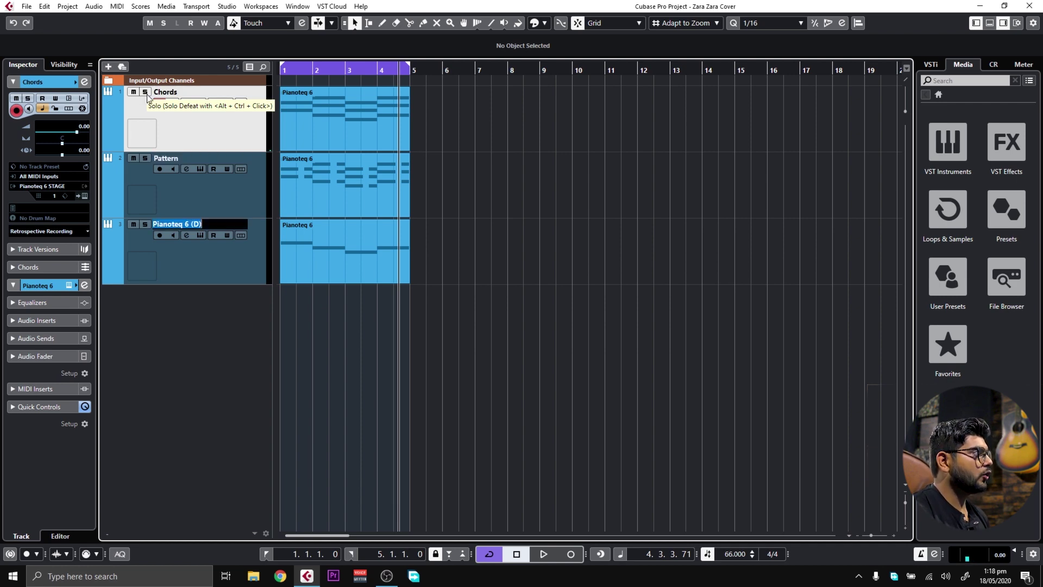
pyautogui.write('Bass')
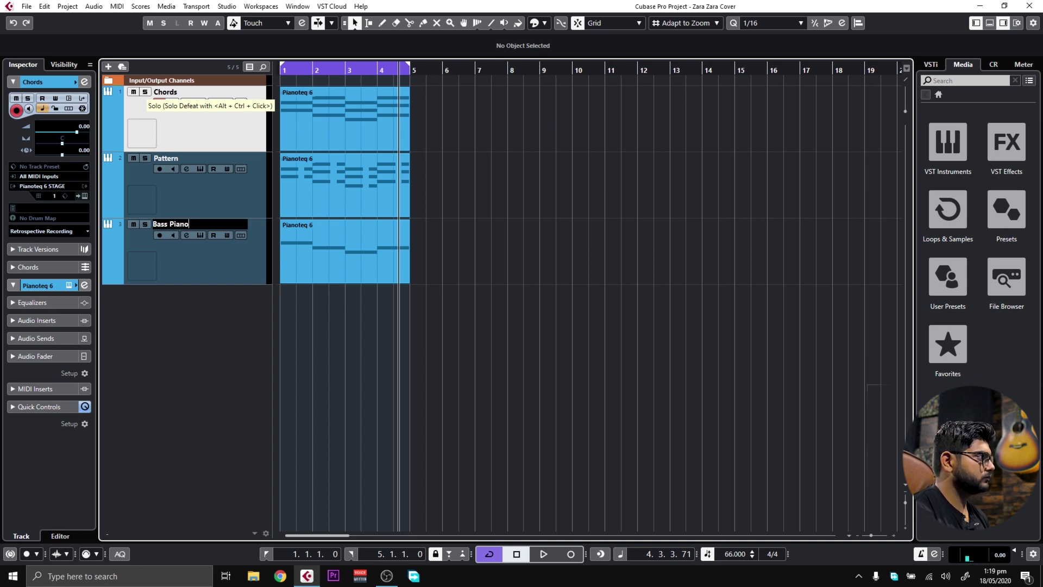
pyautogui.press('Return')
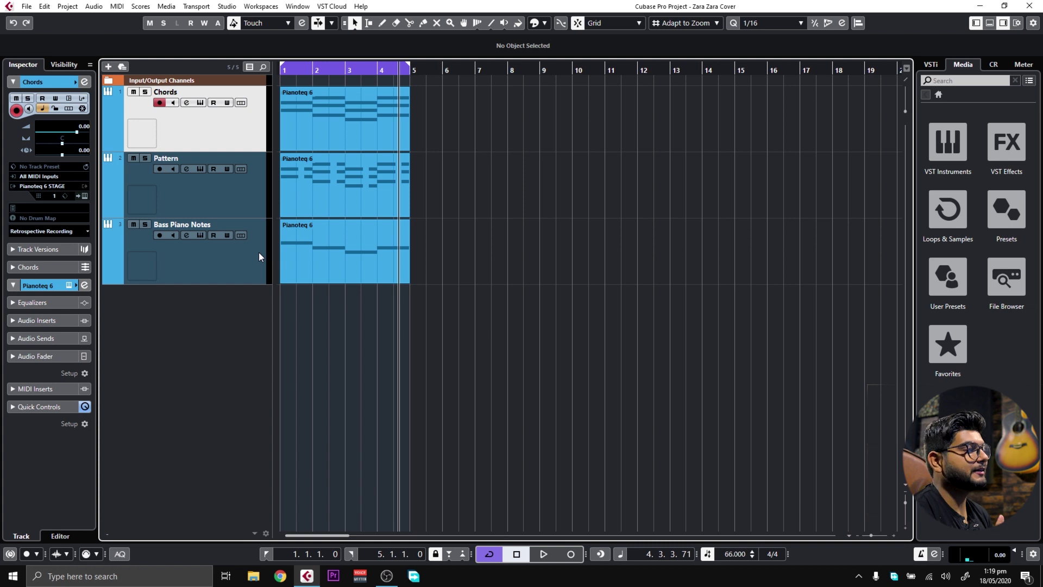
# Show the master level meter and play the arrangement from bar 1.
pyautogui.click(1024, 64)
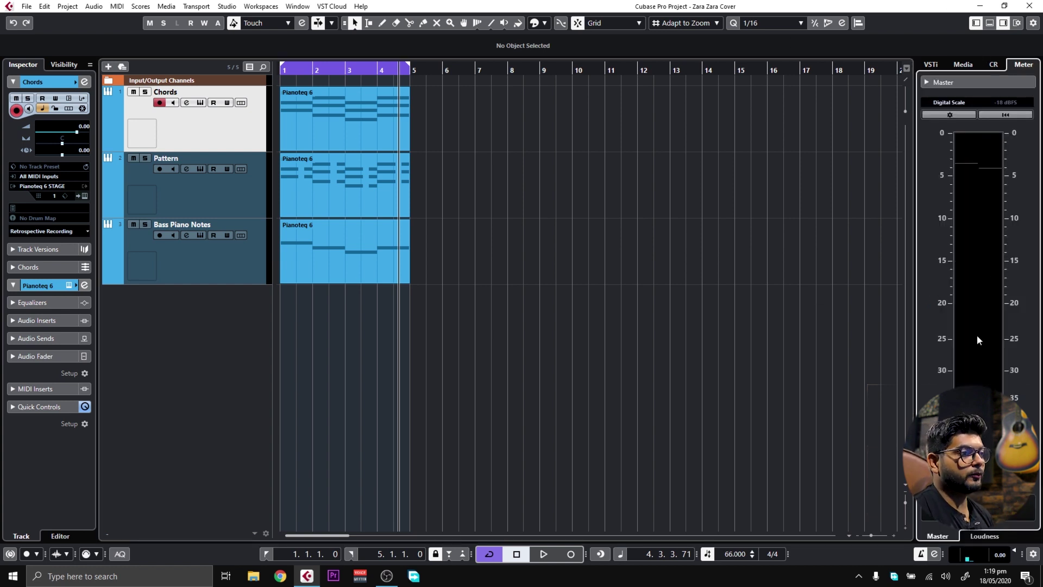
pyautogui.moveTo(320, 70); pyautogui.dragTo(282, 71)
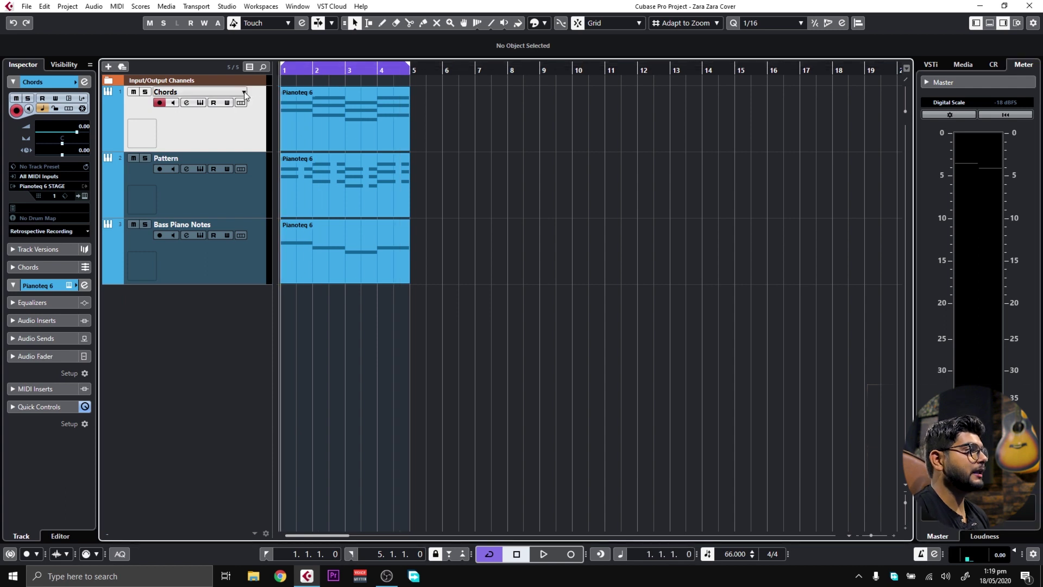
pyautogui.press('space')
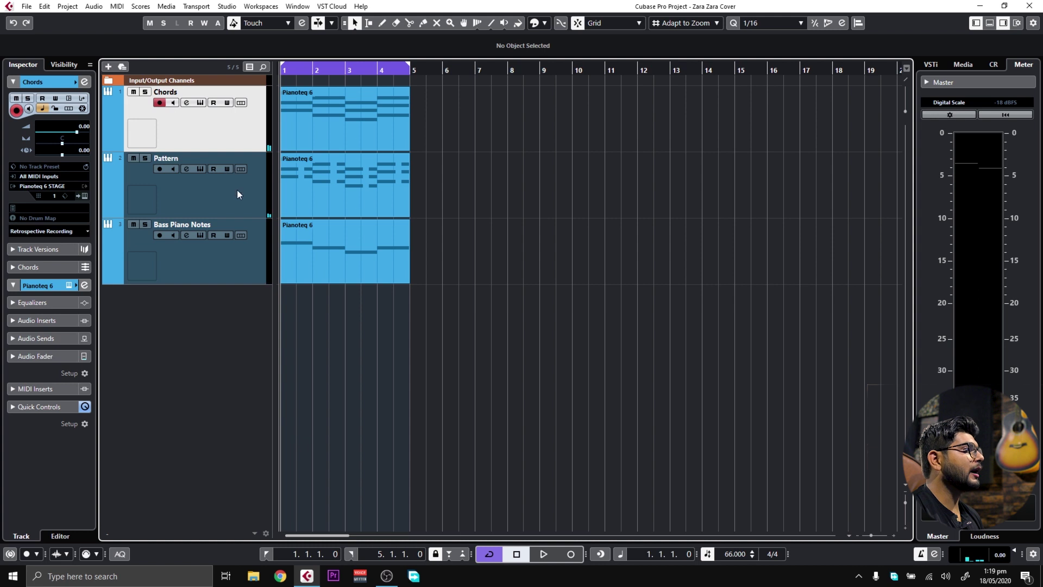
# Reduce the height of all three tracks further and select the Pattern track.
pyautogui.keyDown('shift'); pyautogui.click(247, 251); pyautogui.keyUp('shift')
pyautogui.moveTo(245, 218); pyautogui.dragTo(244, 187)
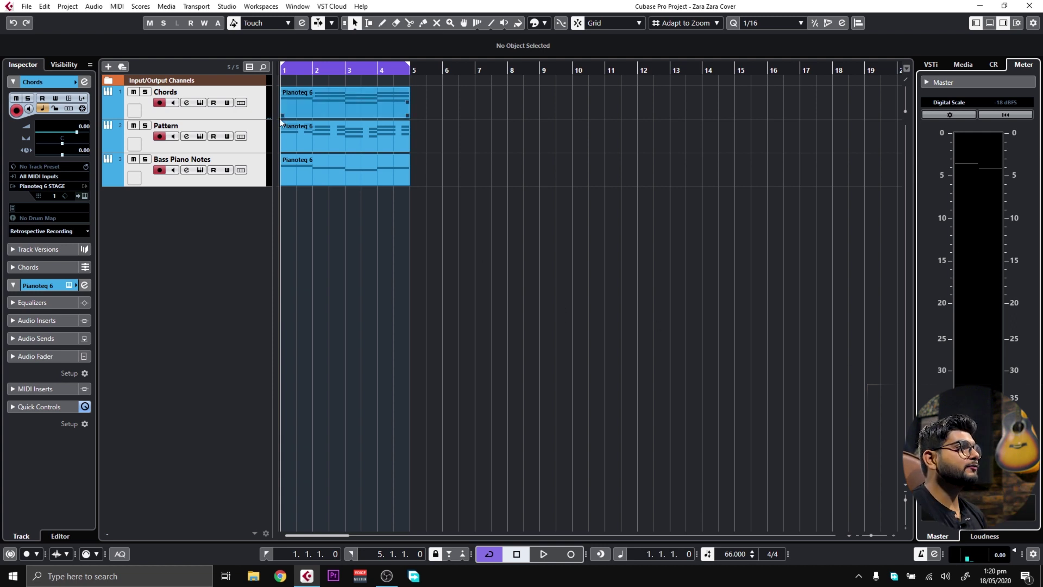
pyautogui.click(262, 147)
pyautogui.click(259, 112)
pyautogui.click(259, 163)
pyautogui.click(259, 139)
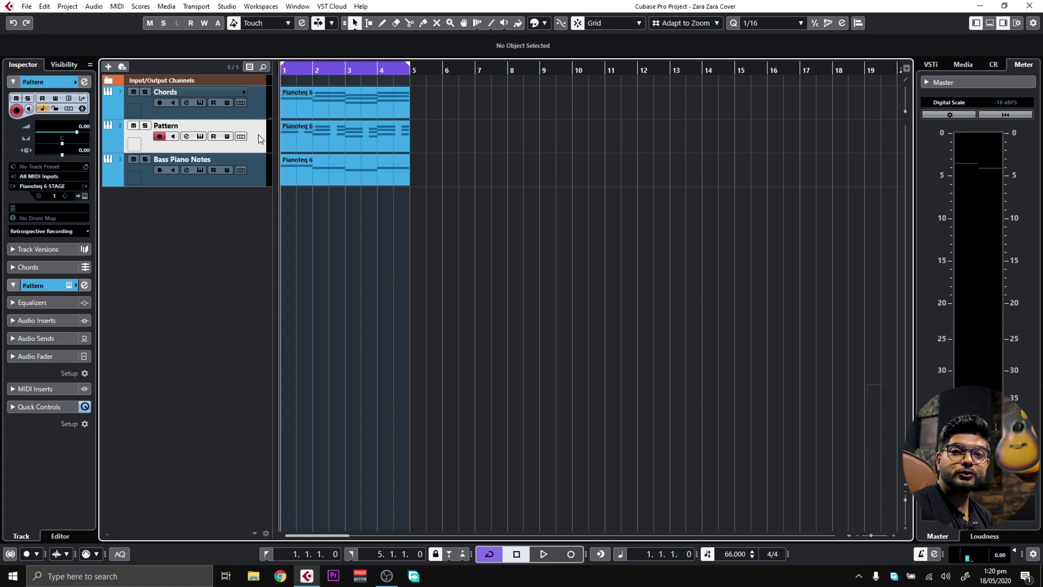
pyautogui.moveTo(524, 275); pyautogui.dragTo(599, 217)
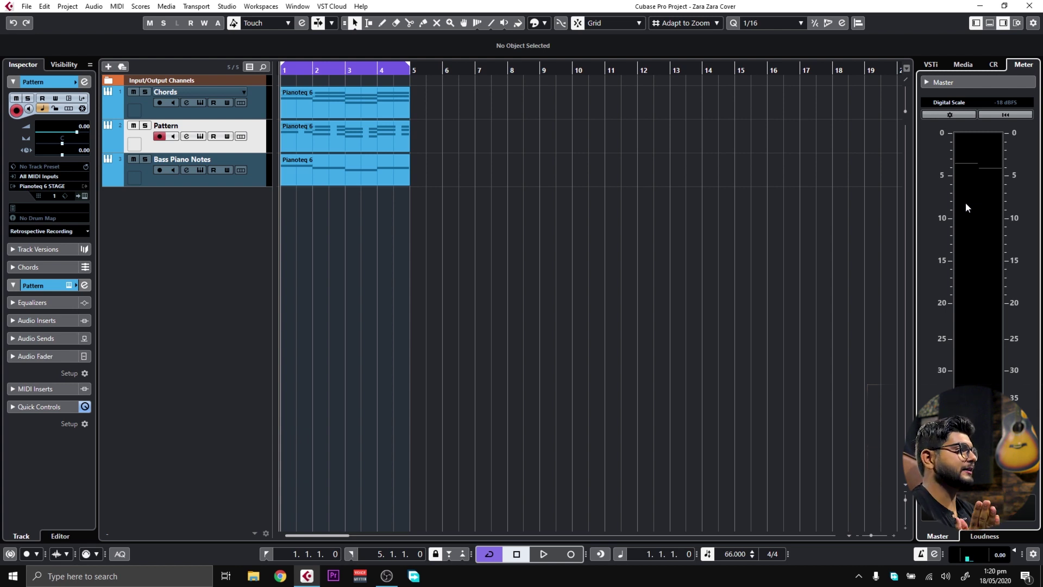
# Add one Omnisphere instrument track routed to Stereo Out and close its plug-in window.
pyautogui.rightClick(230, 264)
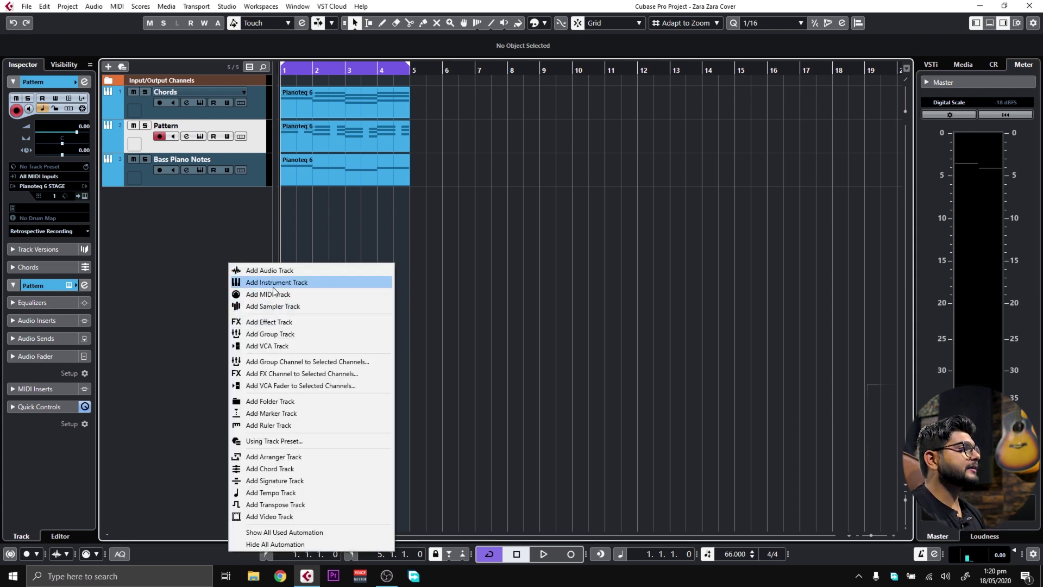
pyautogui.click(235, 282)
pyautogui.click(598, 229)
pyautogui.click(524, 380)
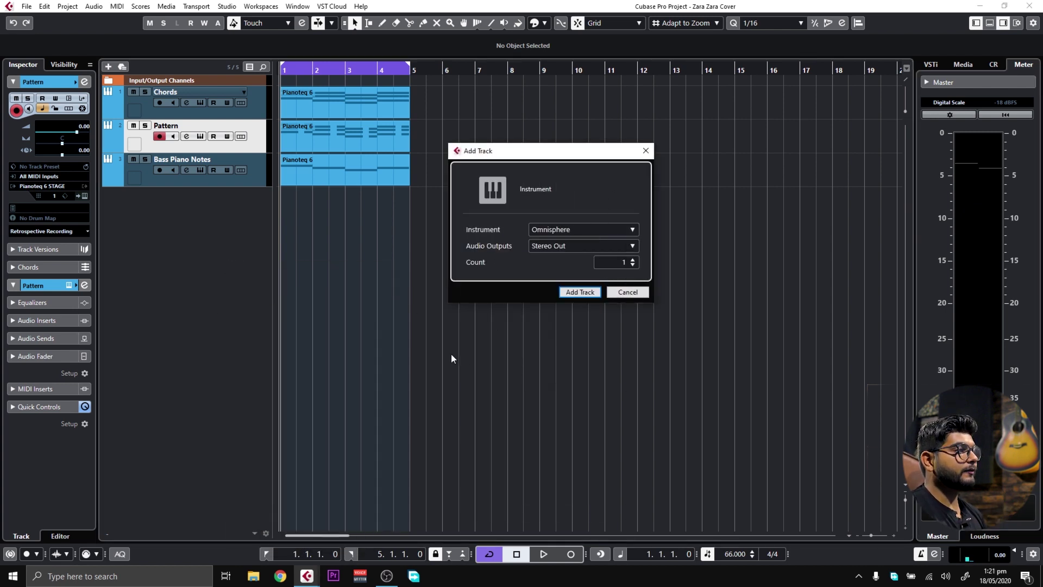
pyautogui.click(579, 293)
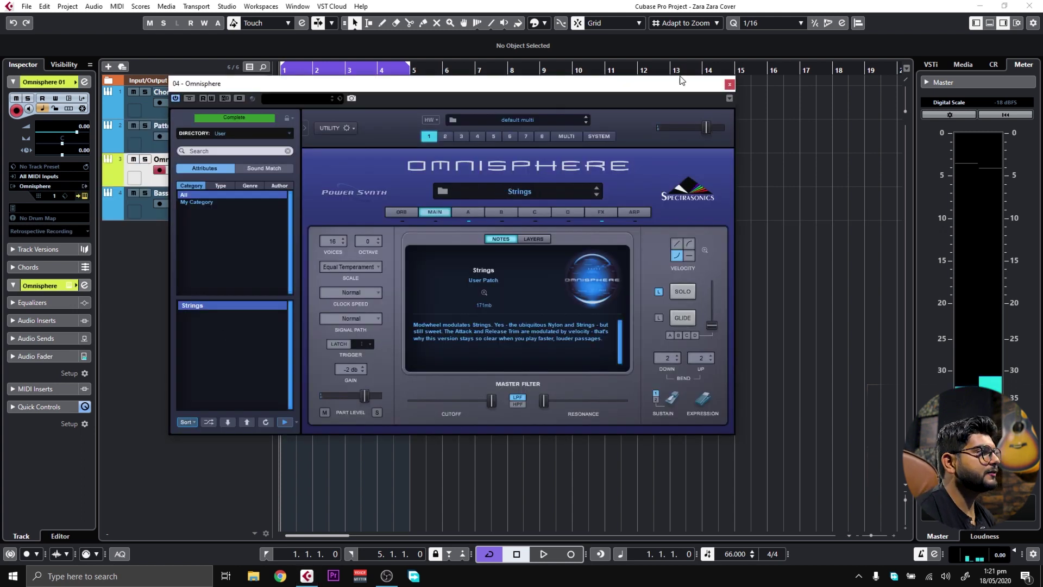
pyautogui.click(730, 84)
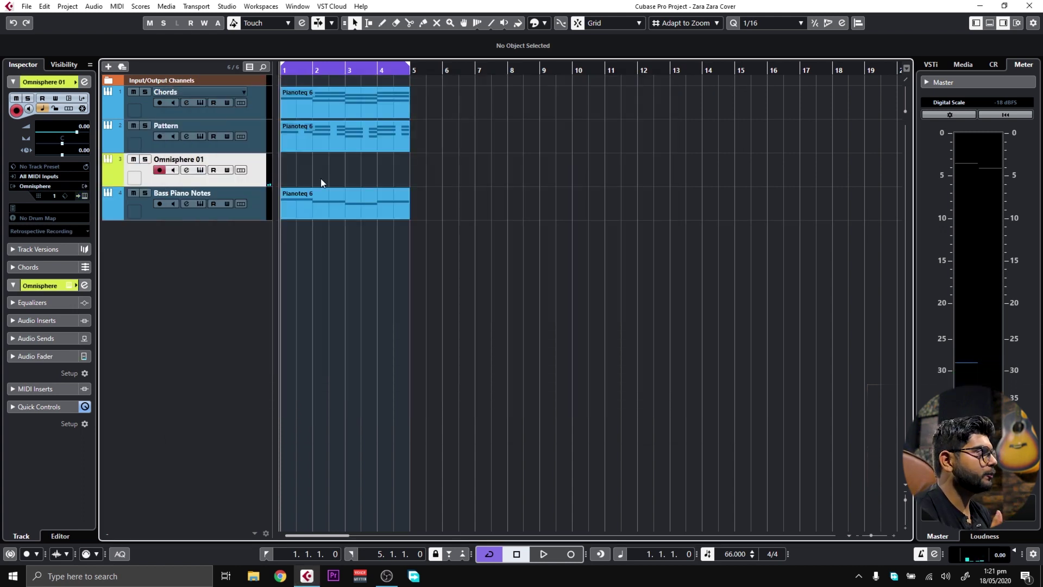
# Move the Omnisphere track above Chords and copy the Chords part onto it at bar 1.
pyautogui.moveTo(268, 178); pyautogui.dragTo(248, 103)
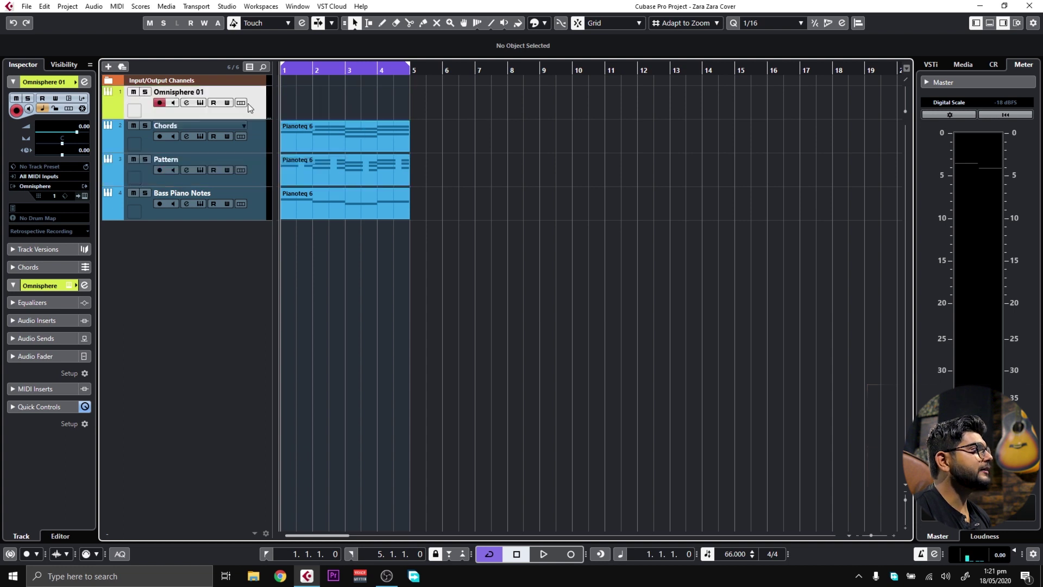
pyautogui.click(377, 129)
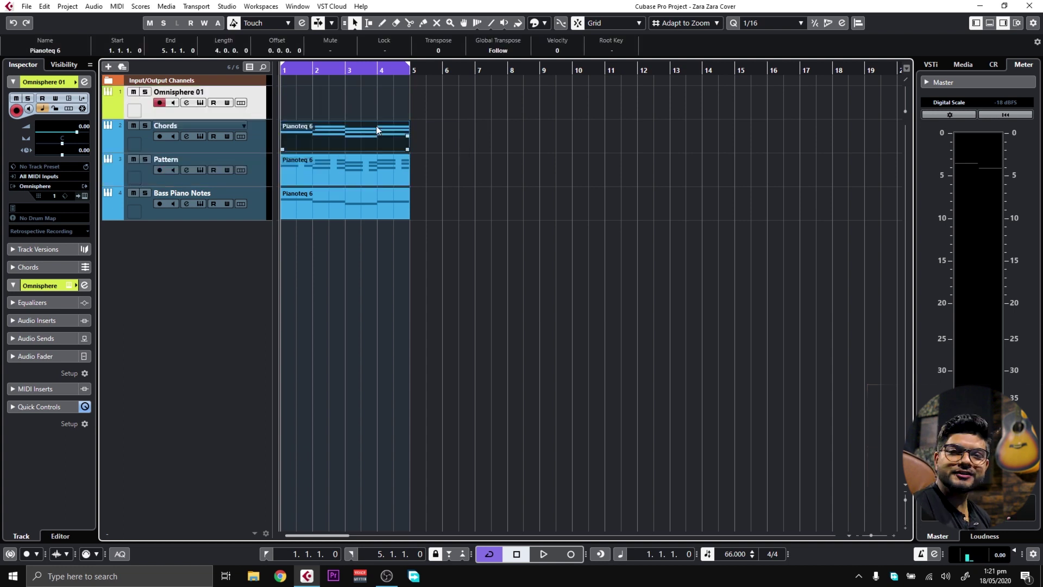
pyautogui.moveTo(303, 120); pyautogui.dragTo(301, 101)
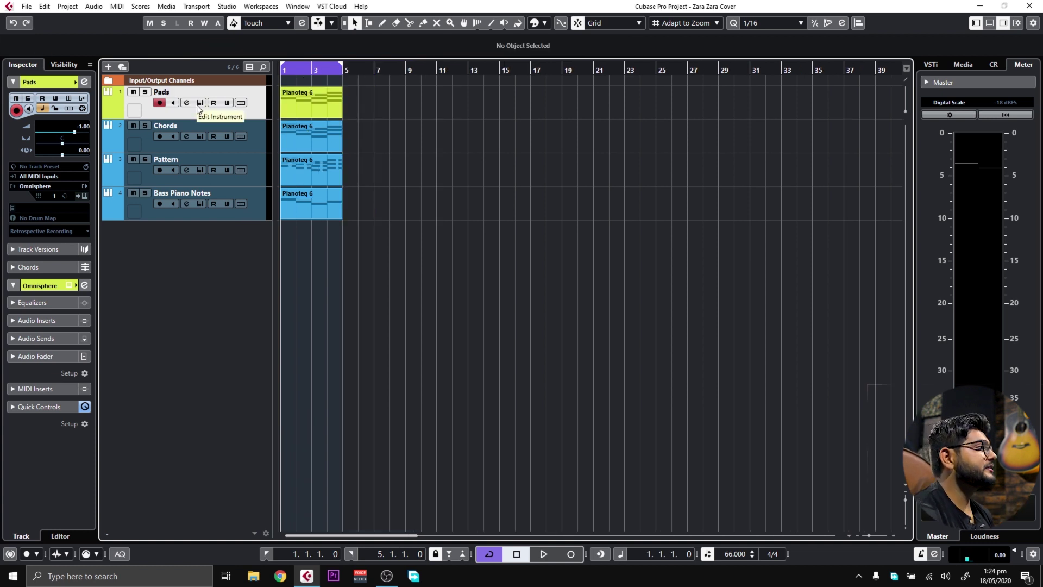
# Play the arrangement and raise the Pads track volume to -0.15 during playback.
pyautogui.press('space')
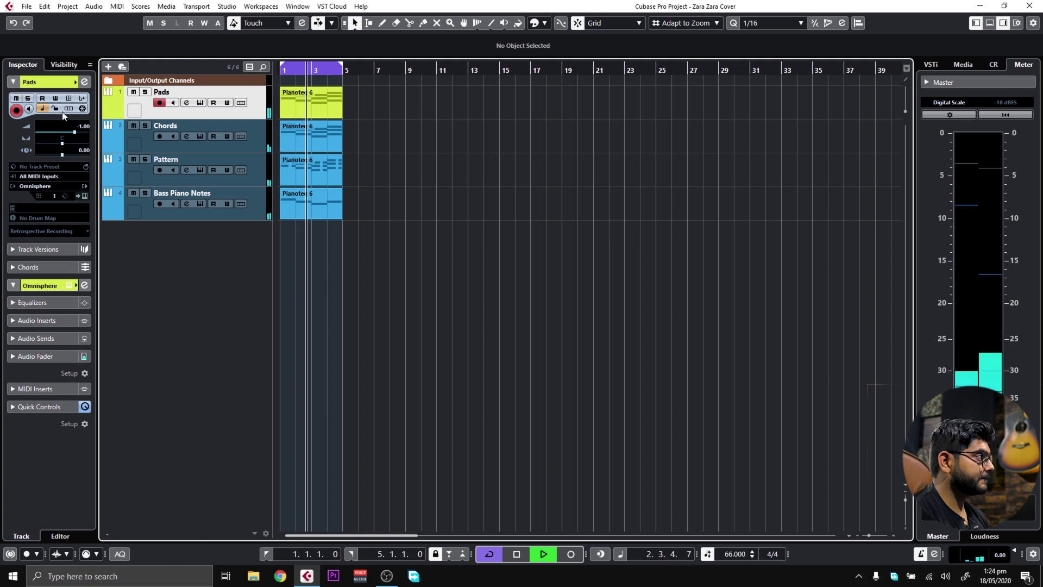
pyautogui.scroll(2, 82, 128)
pyautogui.scroll(5, 82, 128)
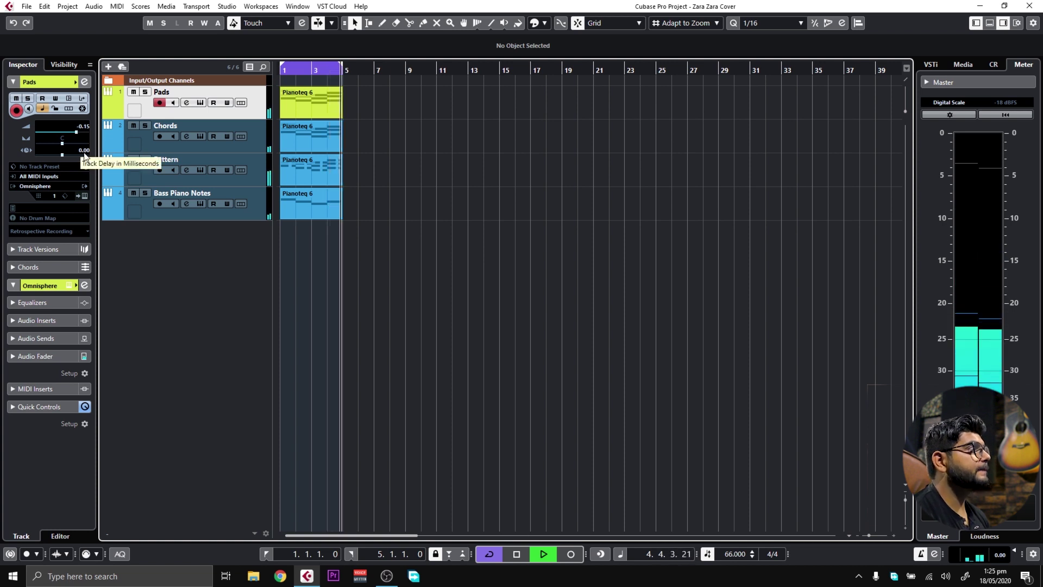
pyautogui.press('space')
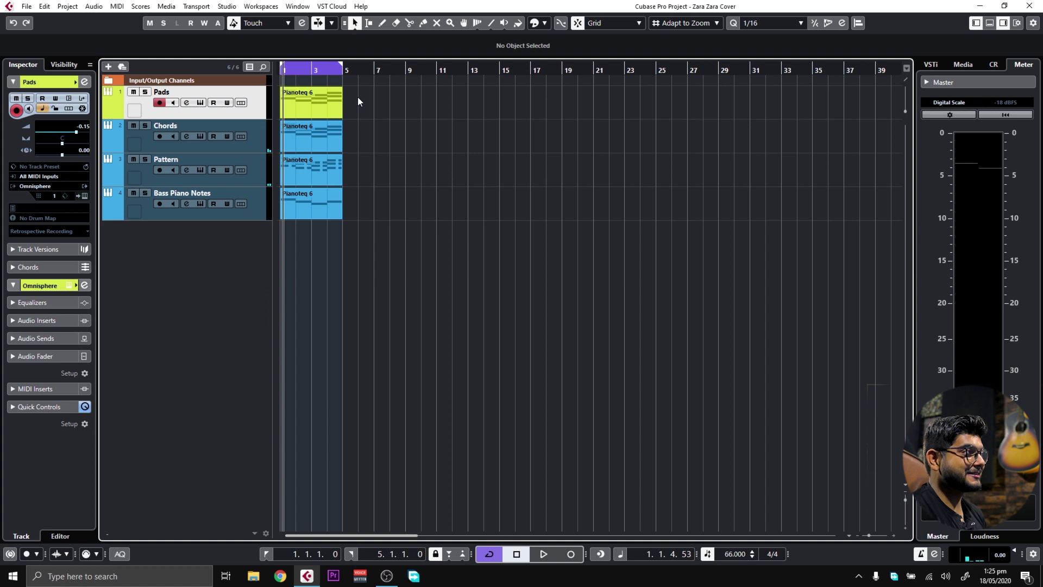
# Duplicate the four-bar parts on all four tracks end to end up to bar 49.
pyautogui.moveTo(391, 100); pyautogui.dragTo(755, 230)
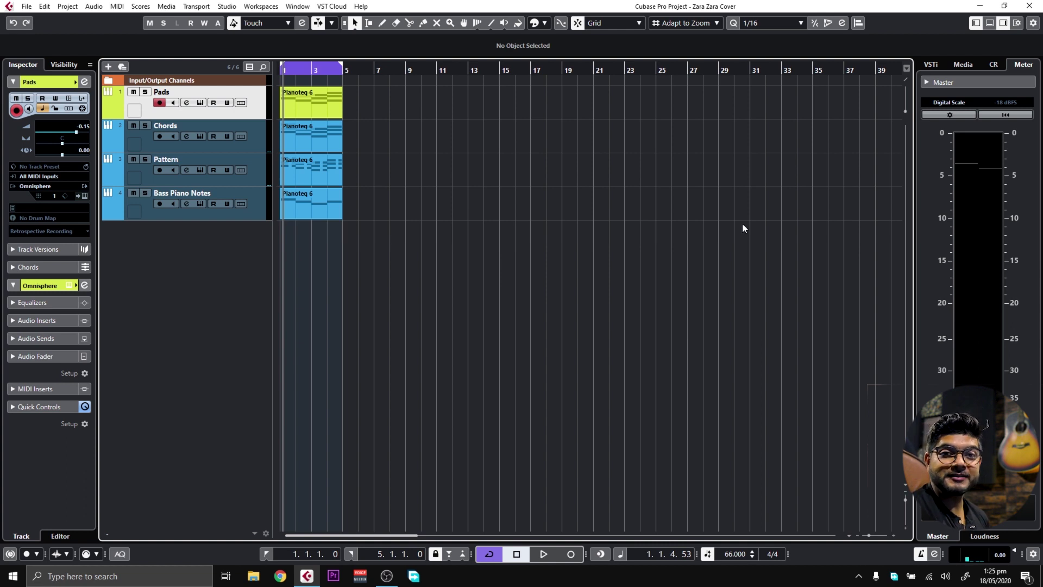
pyautogui.moveTo(317, 227); pyautogui.dragTo(291, 229)
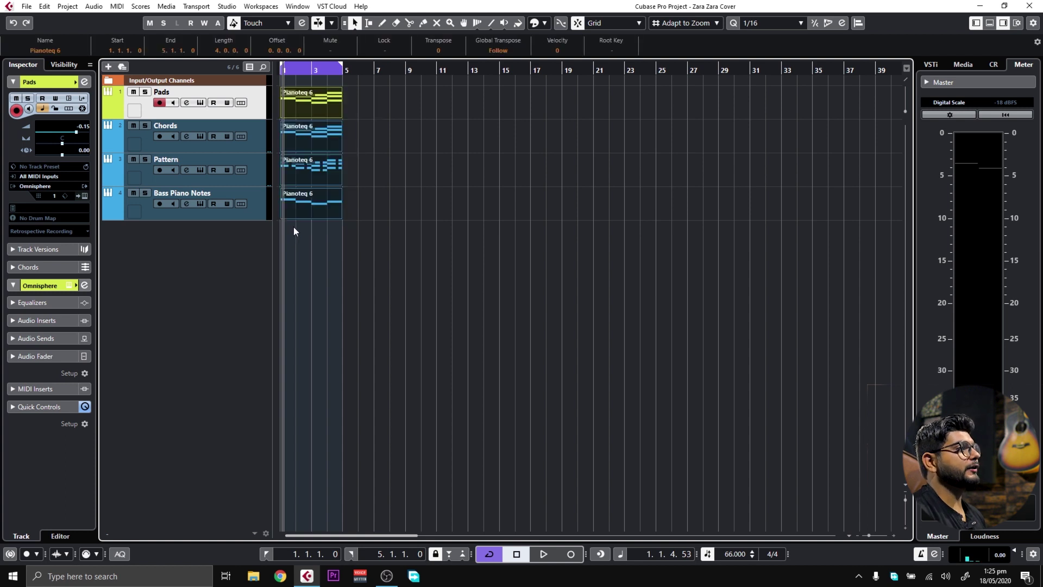
pyautogui.hotkey('ctrl', 'd')
pyautogui.hotkey('ctrl', 'd')
pyautogui.hotkey('ctrl', 'd')
pyautogui.hotkey('ctrl', 'd')
pyautogui.hotkey('ctrl', 'd')
pyautogui.hotkey('ctrl', 'd')
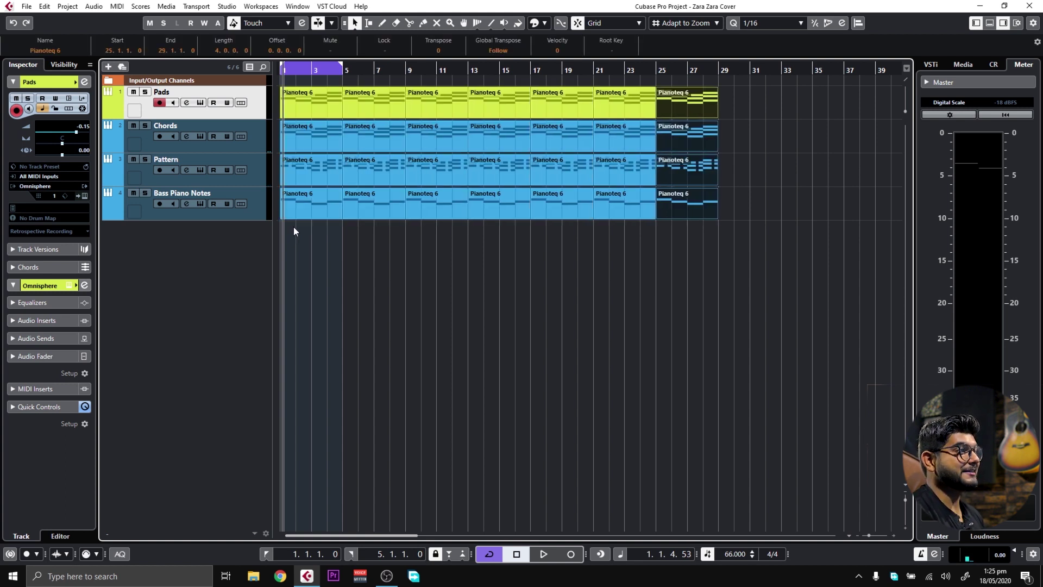
pyautogui.hotkey('ctrl', 'd')
pyautogui.hotkey('ctrl', 'd')
pyautogui.hotkey('ctrl', 'd')
pyautogui.press('g')
pyautogui.press('g')
pyautogui.press('g')
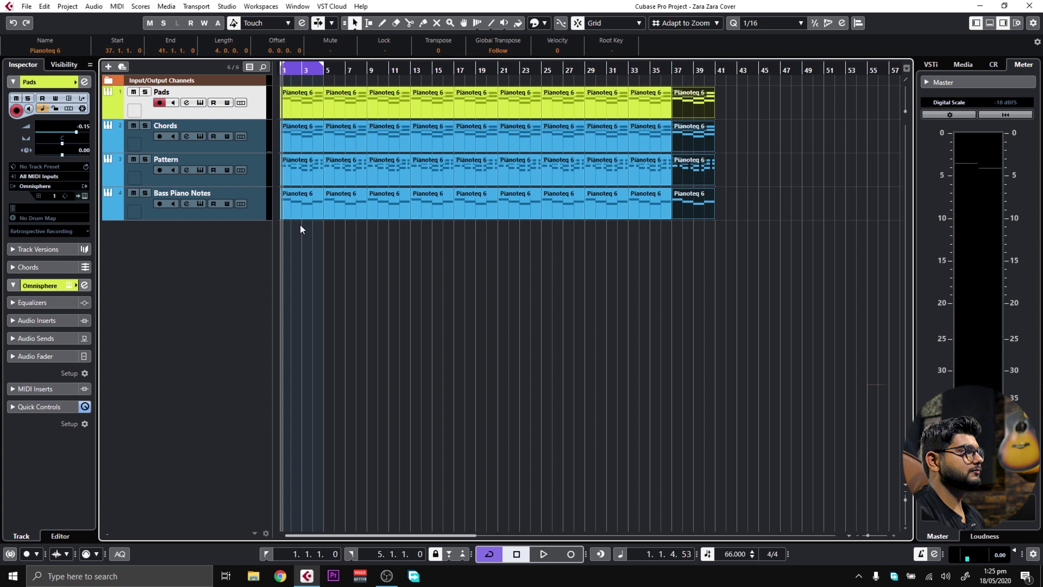
pyautogui.hotkey('ctrl', 'd')
pyautogui.hotkey('ctrl', 'd')
pyautogui.click(343, 247)
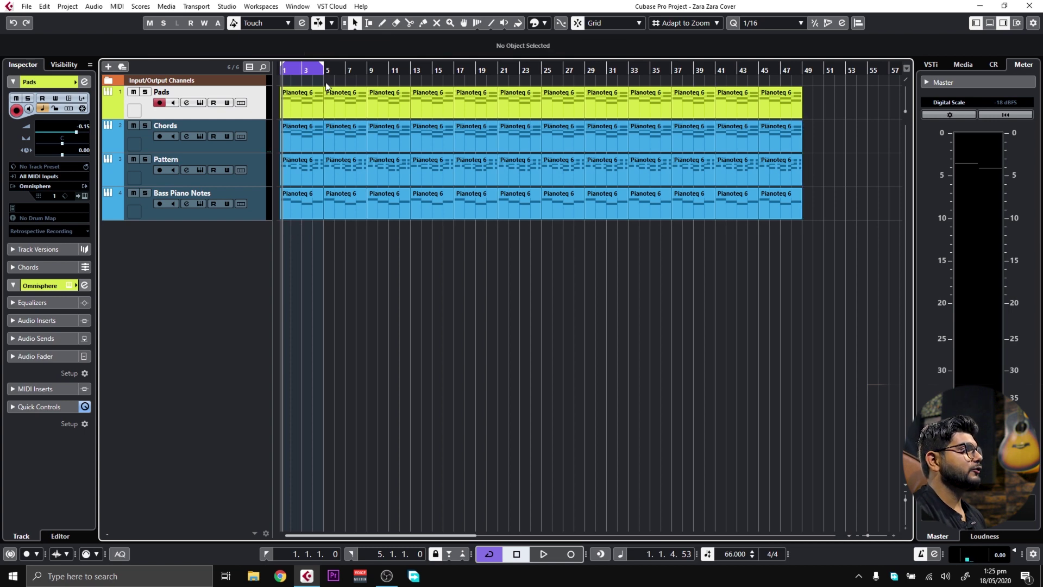
# Collapse the cycle range to bar 1 and place the playback cursor near the end of bar 12.
pyautogui.moveTo(298, 73); pyautogui.dragTo(285, 75)
pyautogui.click(285, 75)
pyautogui.moveTo(307, 227); pyautogui.dragTo(283, 91)
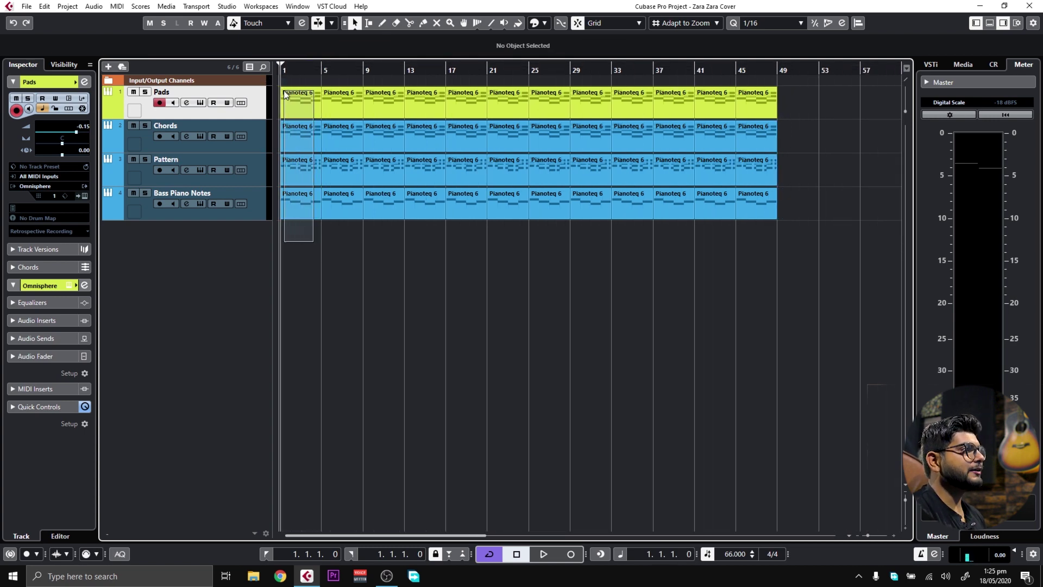
pyautogui.moveTo(296, 232); pyautogui.dragTo(305, 141)
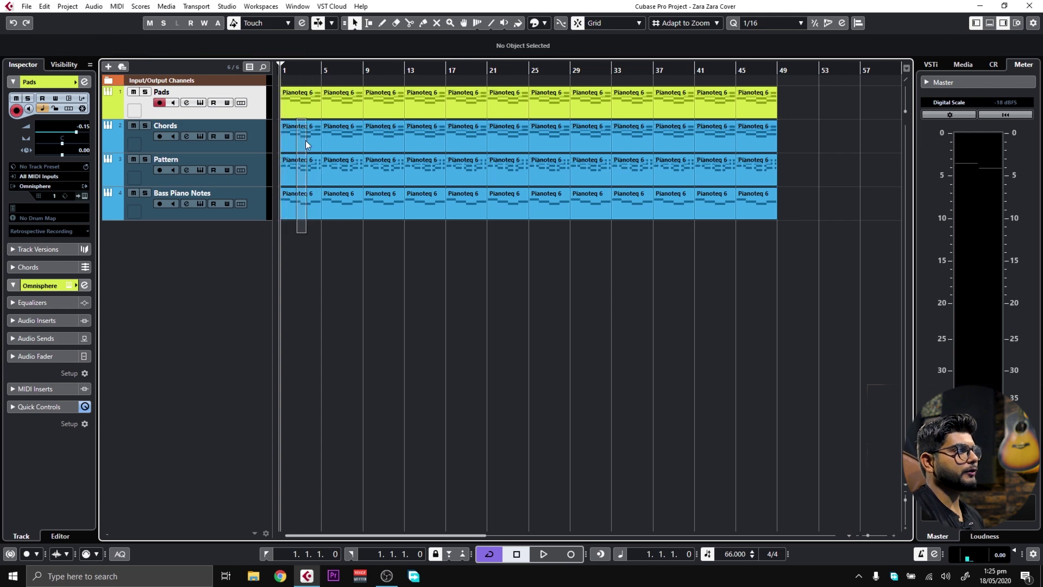
pyautogui.moveTo(323, 251); pyautogui.dragTo(491, 258)
pyautogui.click(403, 69)
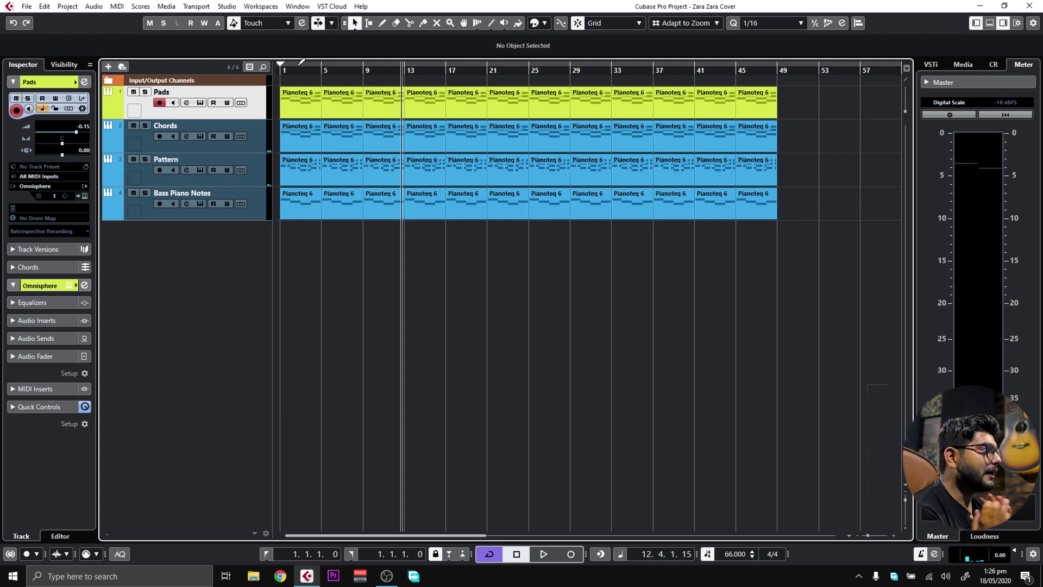
# Add one Nexus.64 instrument track routed to Stereo Out and close its plug-in window.
pyautogui.rightClick(254, 251)
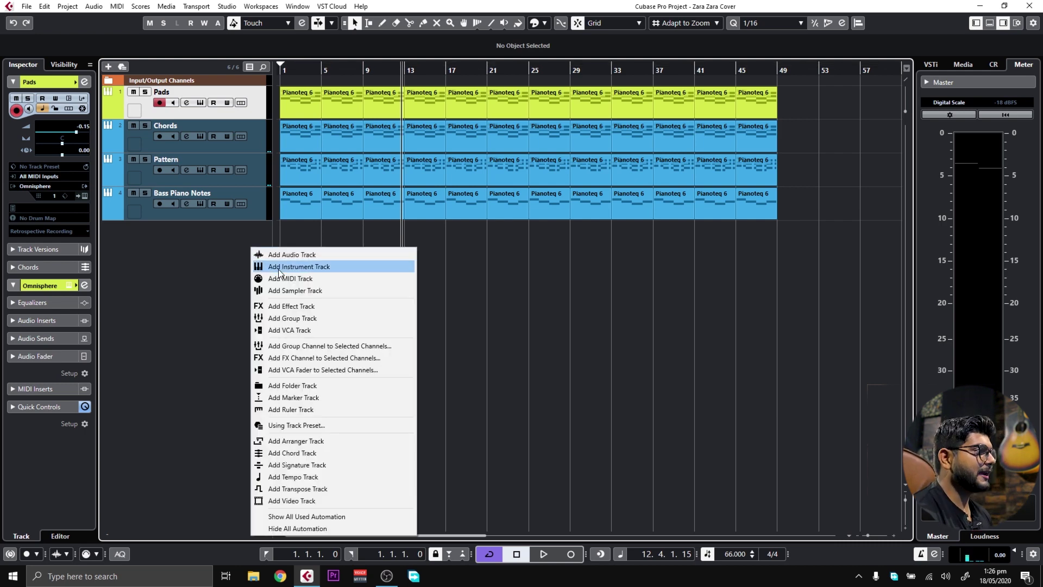
pyautogui.click(280, 267)
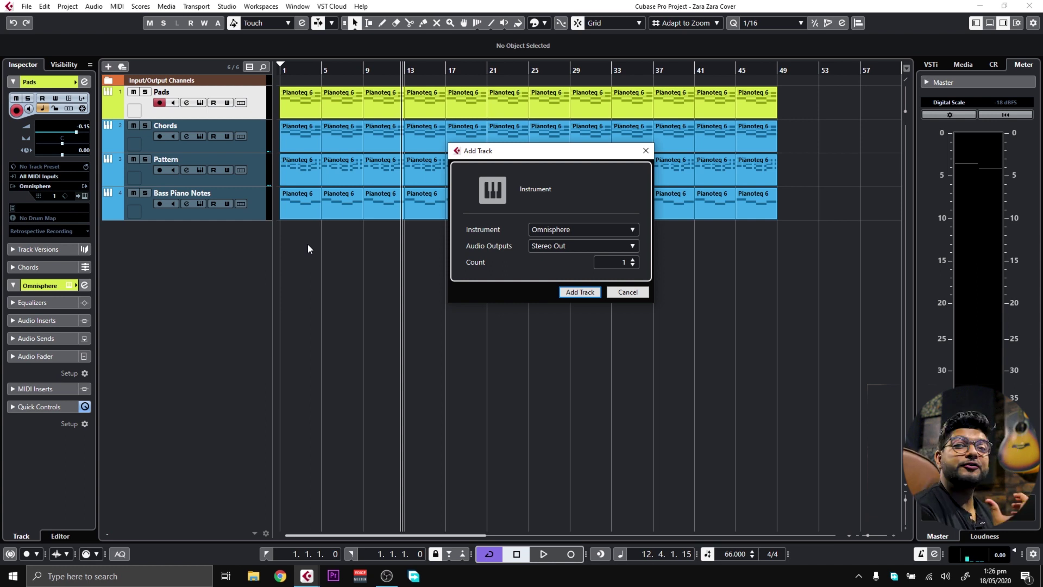
pyautogui.click(590, 229)
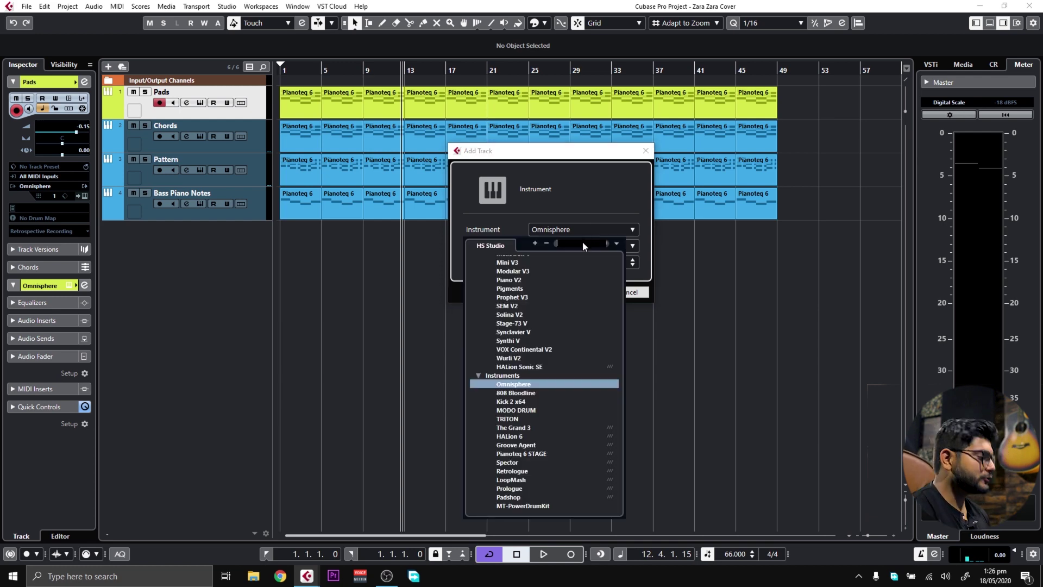
pyautogui.write('nexu')
pyautogui.press('Return')
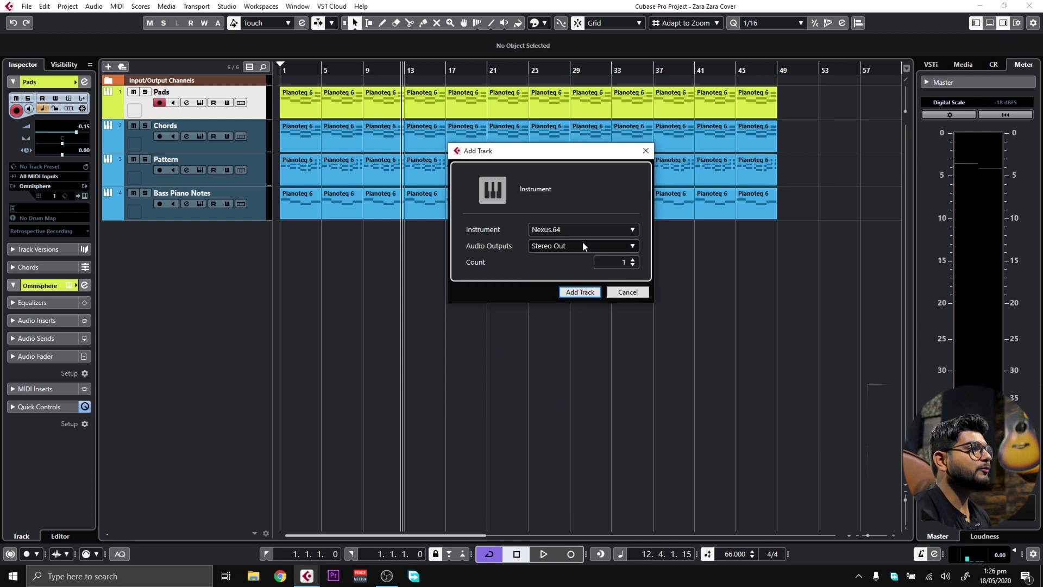
pyautogui.click(592, 292)
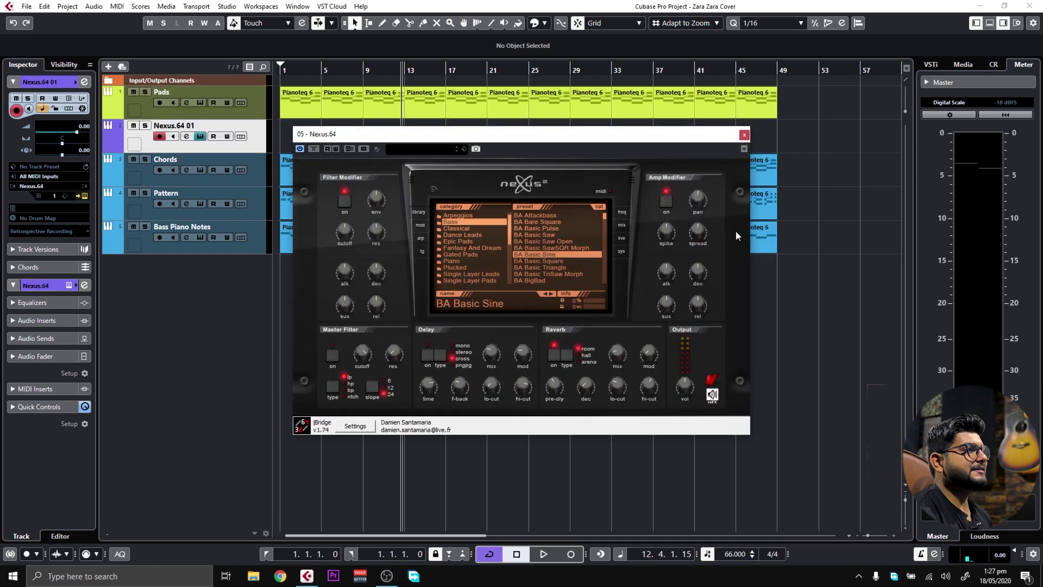
pyautogui.click(746, 136)
# Move the Nexus.64 track below Bass Piano Notes and copy the bass parts from bar 5 to bar 49 onto it.
pyautogui.moveTo(262, 151); pyautogui.dragTo(263, 243)
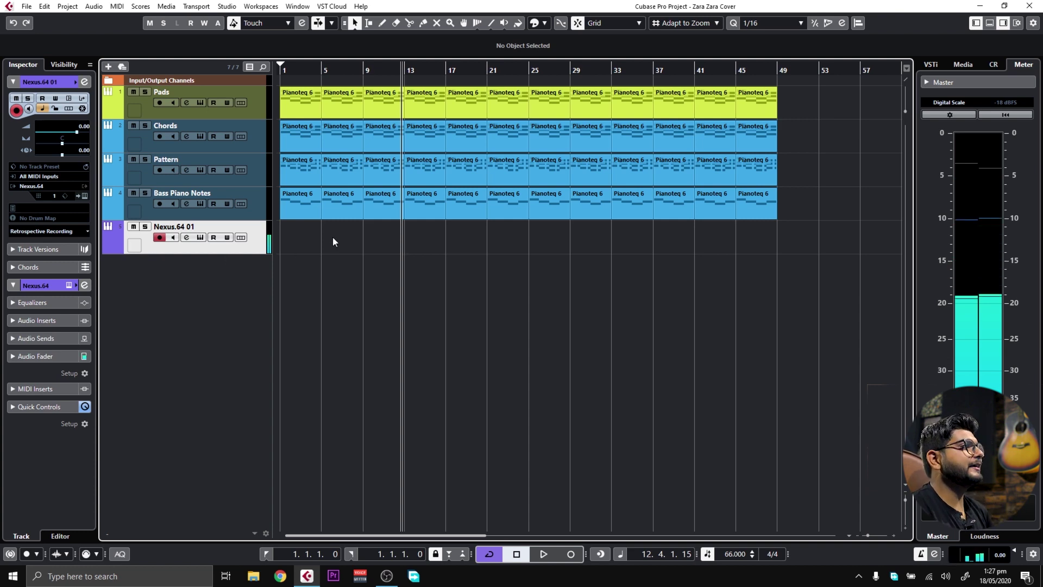
pyautogui.moveTo(830, 214); pyautogui.dragTo(856, 239)
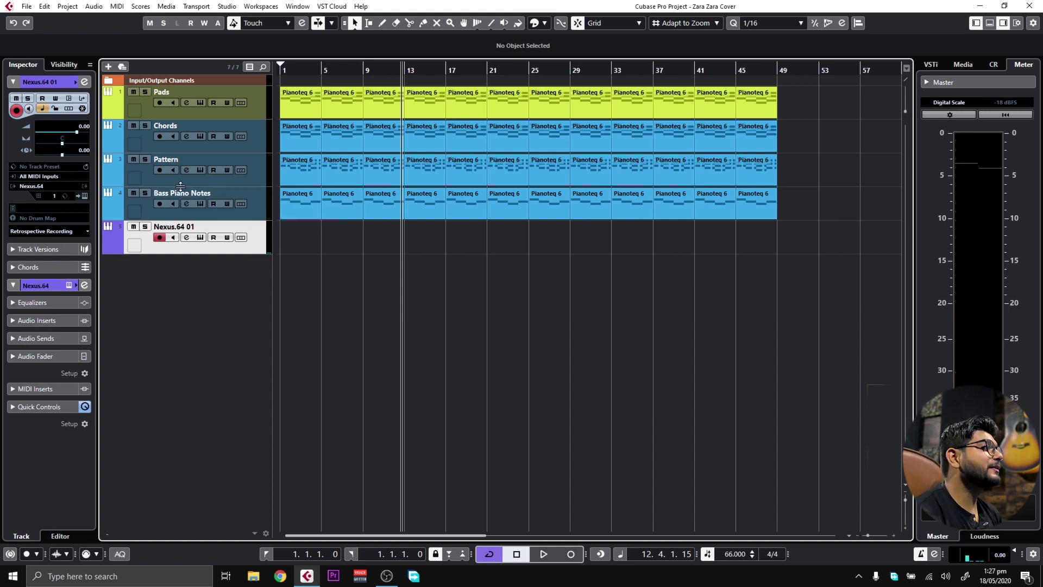
pyautogui.moveTo(802, 207); pyautogui.dragTo(315, 233)
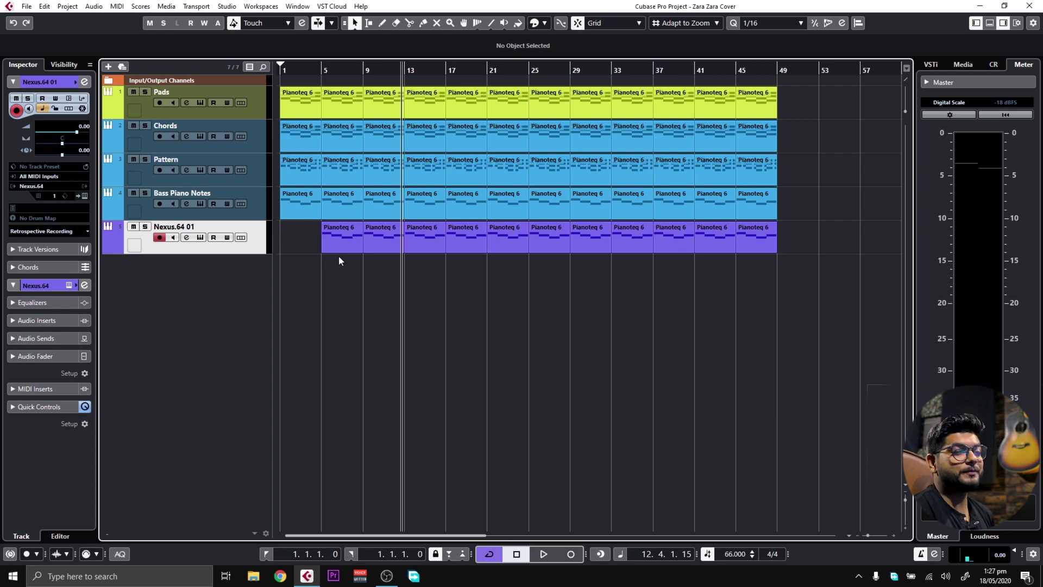
# Solo the Nexus.64 track, play it from bar 5 and lower its volume to -7.32.
pyautogui.click(336, 228)
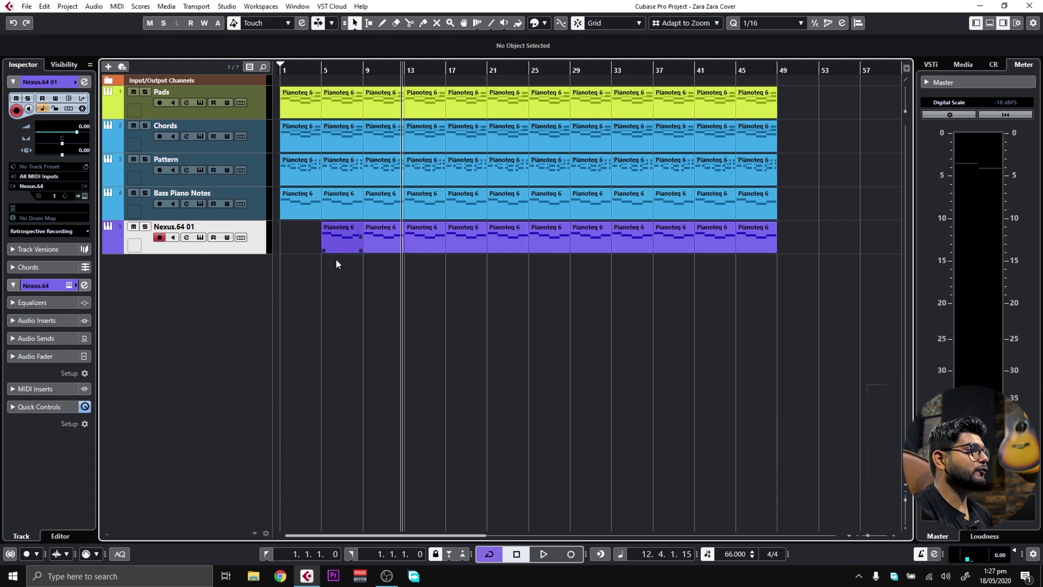
pyautogui.press('h')
pyautogui.press('h')
pyautogui.press('s')
pyautogui.press('space')
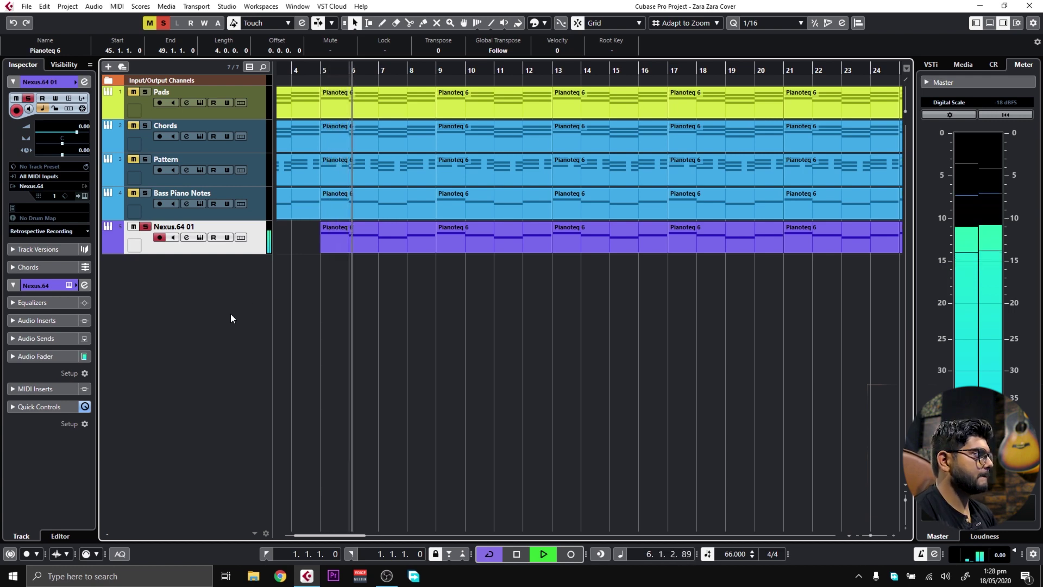
pyautogui.press('space')
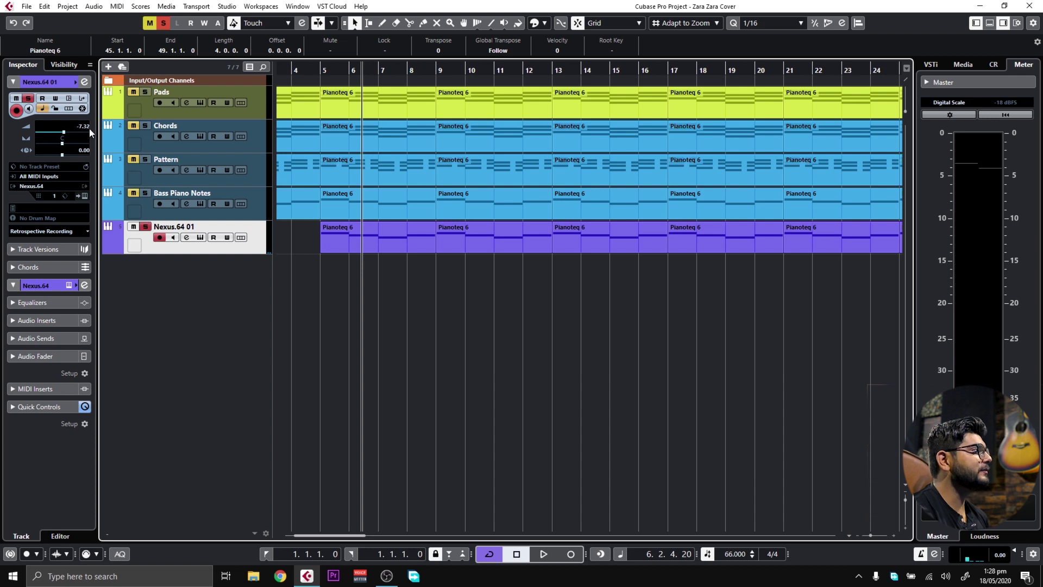
# Unsolo the Nexus.64 track and play the full arrangement from bar 4.
pyautogui.click(145, 227)
pyautogui.click(292, 69)
pyautogui.press('space')
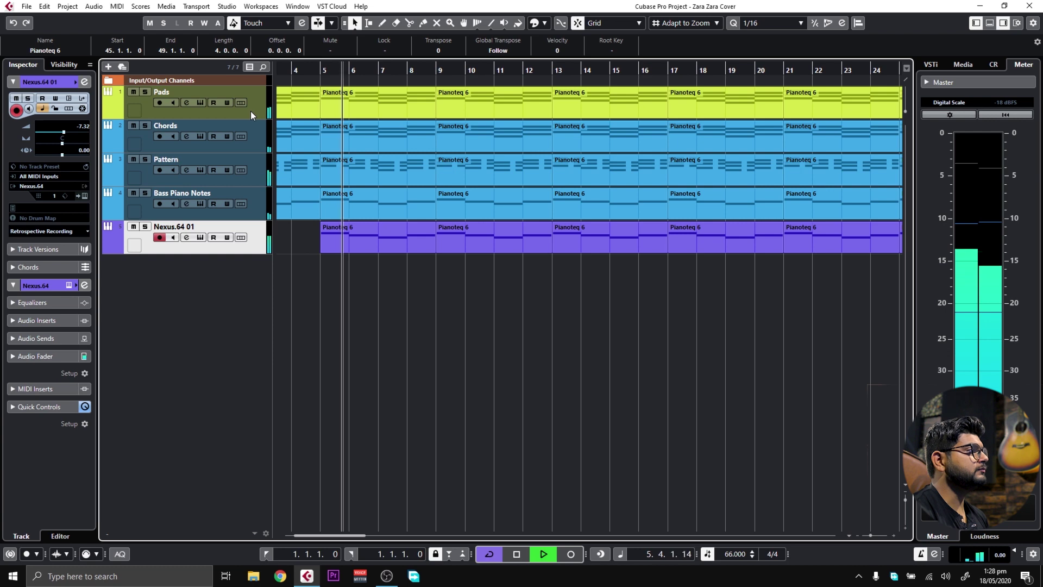
# Mute and unmute the Nexus.64 track twice during playback to compare the mix, and stop playback.
pyautogui.click(135, 228)
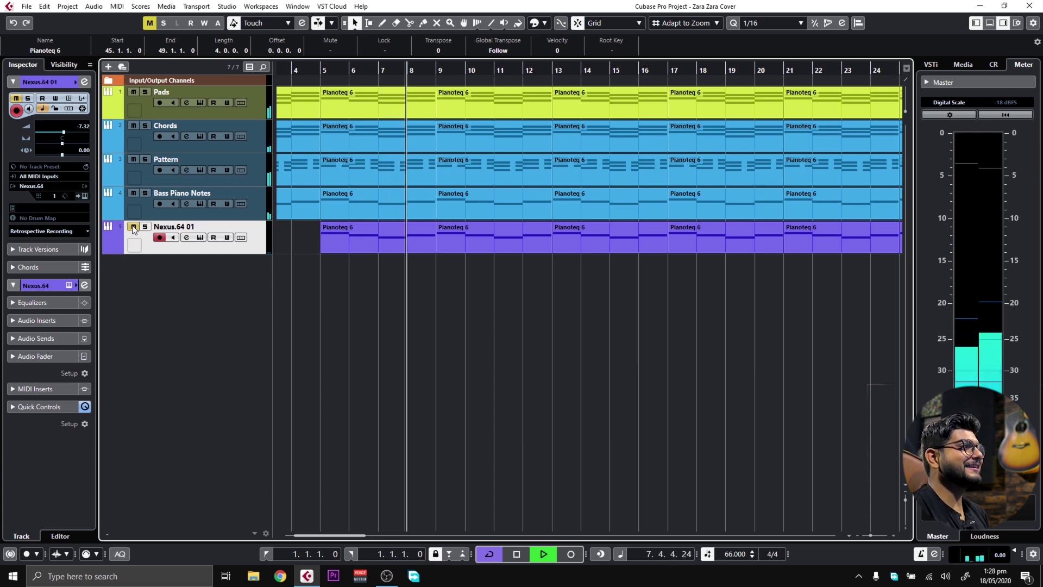
pyautogui.click(133, 226)
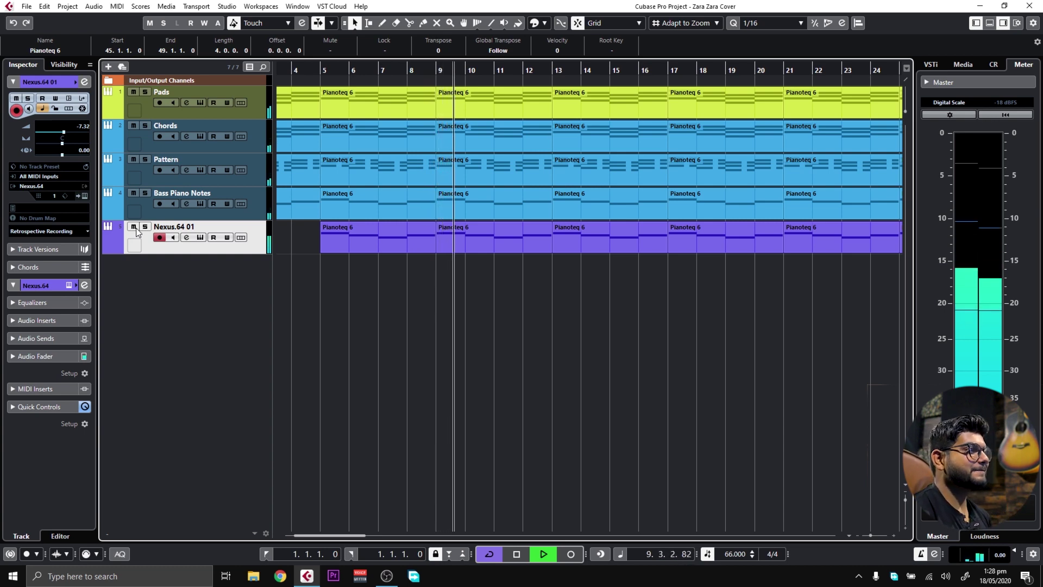
pyautogui.click(133, 227)
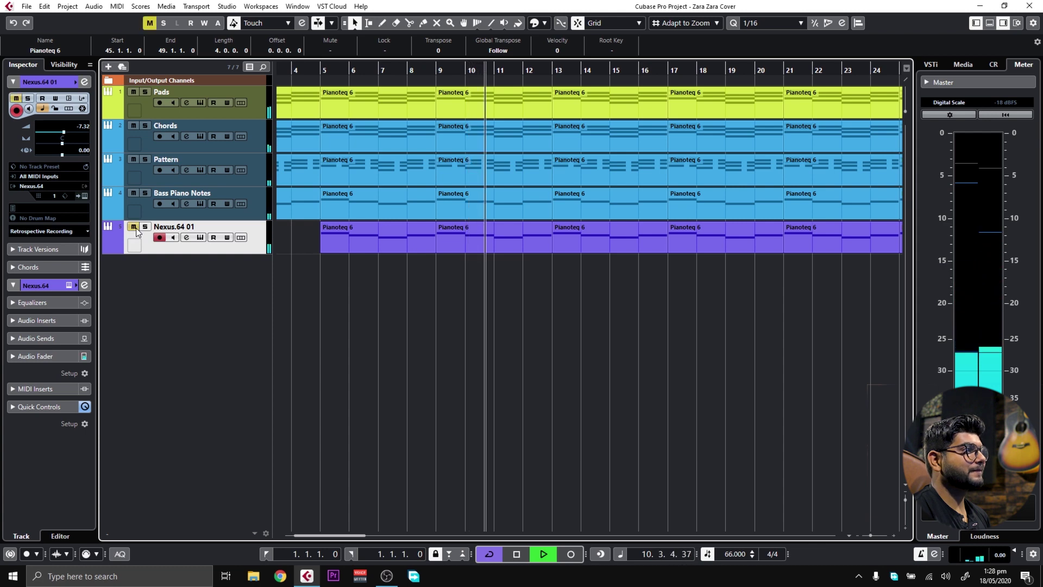
pyautogui.click(134, 227)
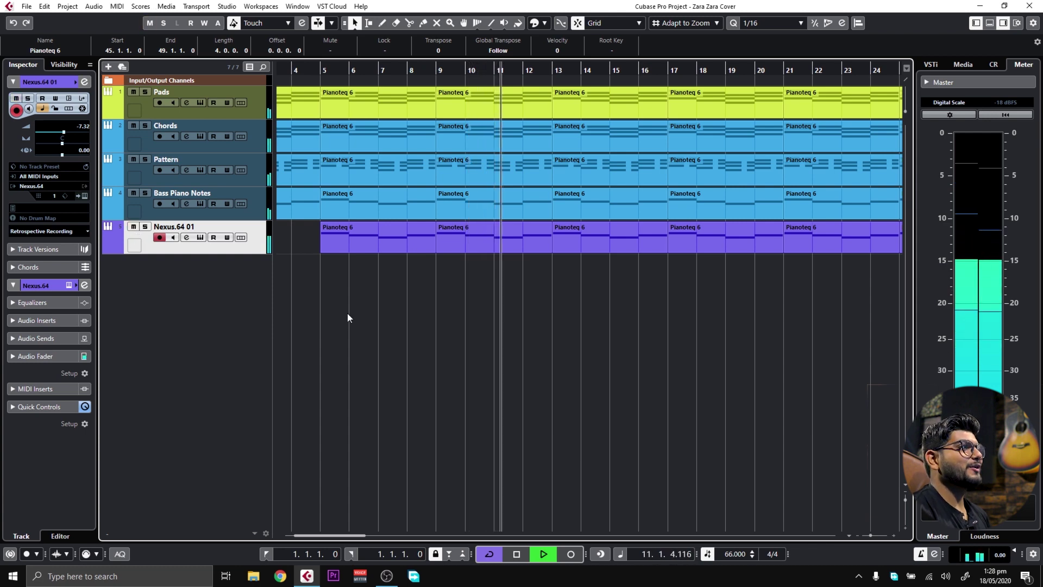
pyautogui.press('space')
pyautogui.press('g')
pyautogui.press('g')
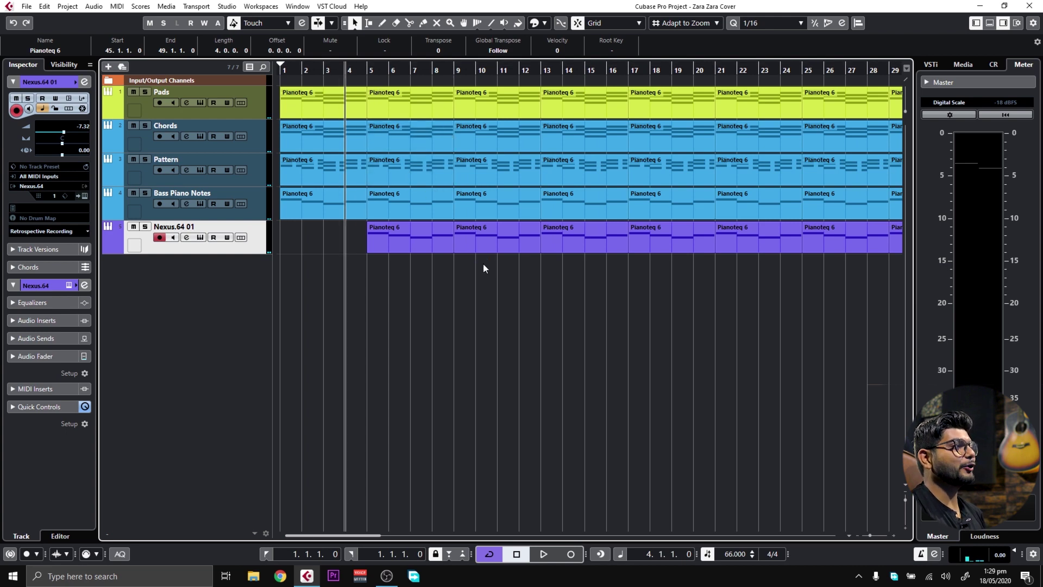
# Rename the Nexus.64 01 track as Bass.
pyautogui.press('g')
pyautogui.press('g')
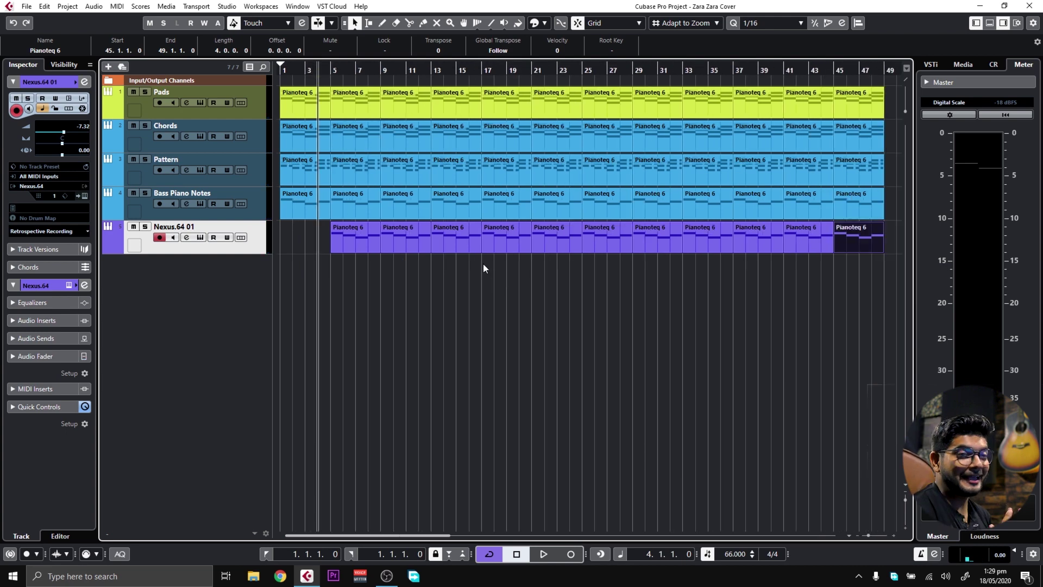
pyautogui.press('F2')
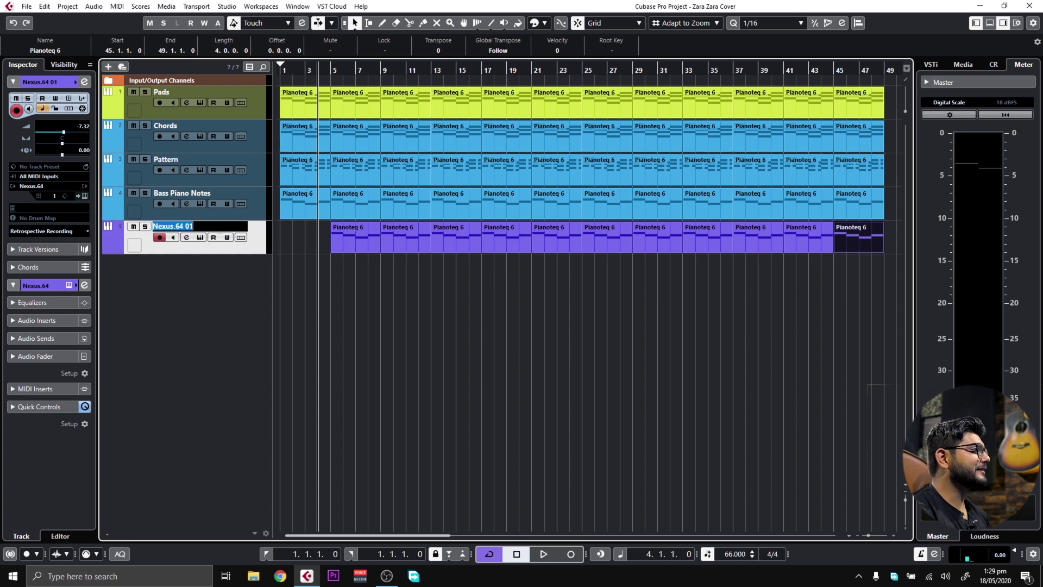
pyautogui.write('Bass')
pyautogui.press('Return')
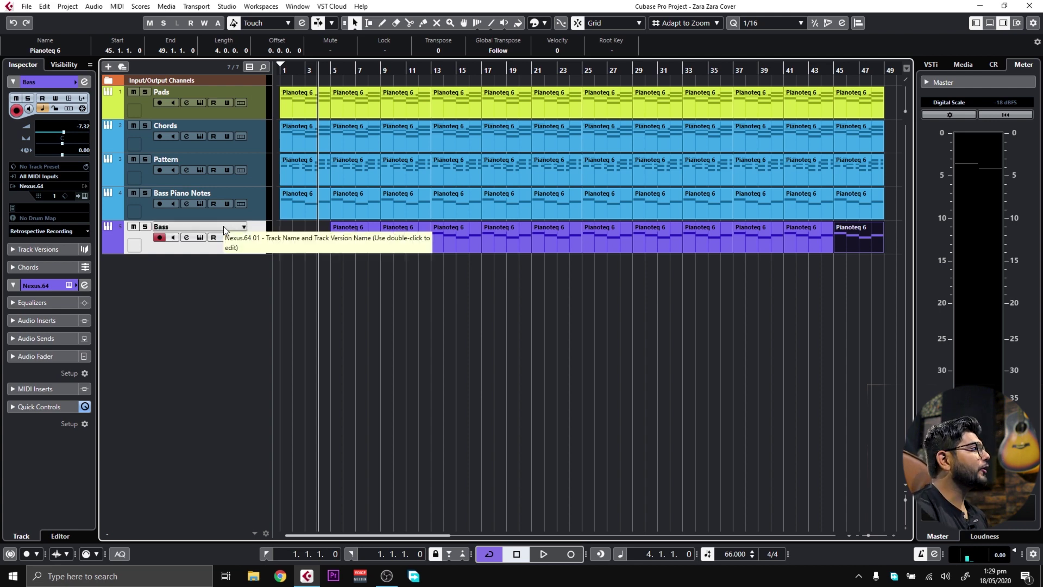
# Move the Chords track above Pads and colour the Pattern track purple.
pyautogui.click(262, 150)
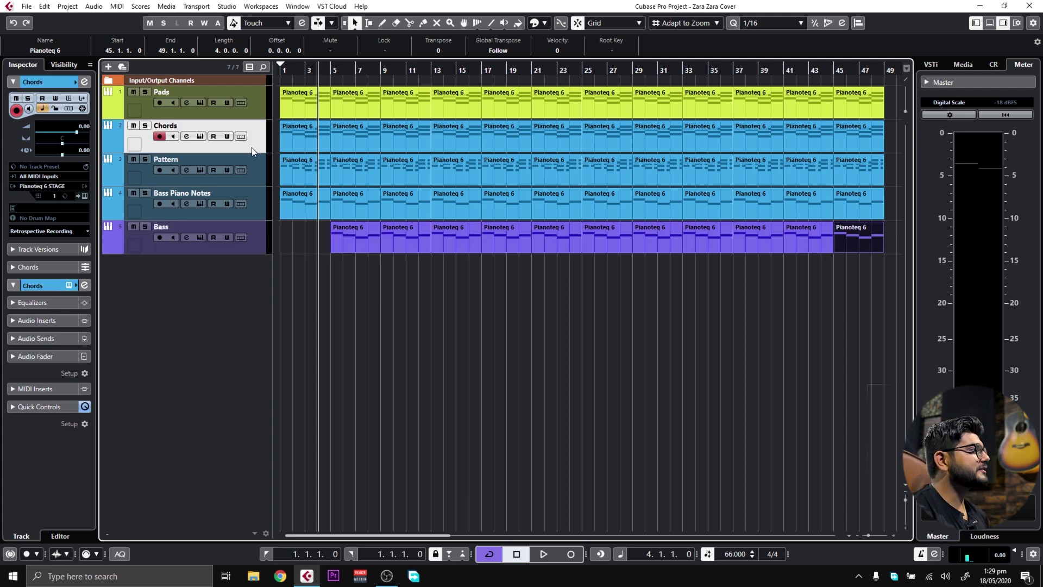
pyautogui.click(76, 82)
pyautogui.click(154, 130)
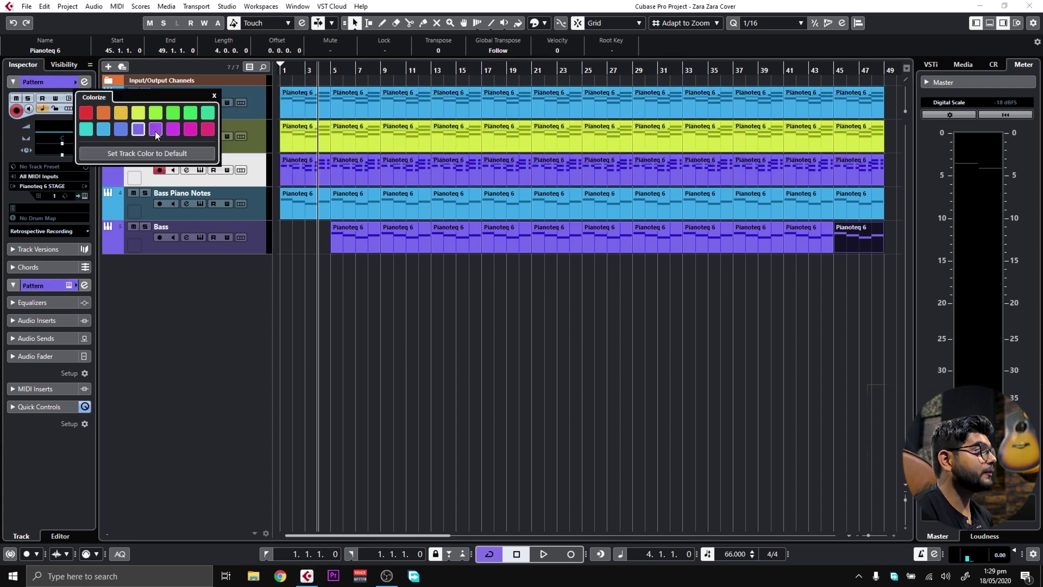
# Colour the Bass Piano Notes track mint green and deselect all parts in the arrangement.
pyautogui.click(265, 204)
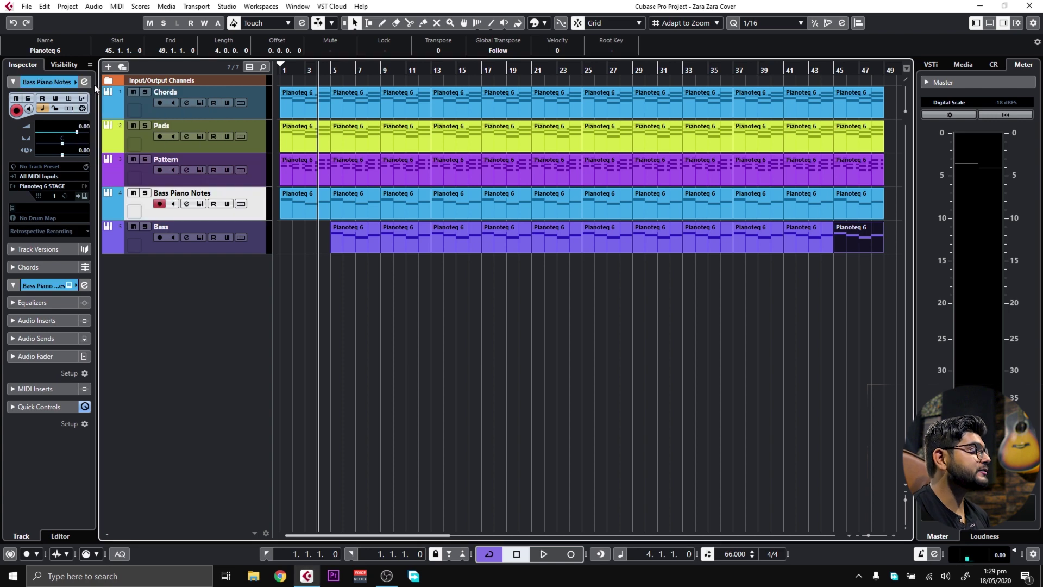
pyautogui.click(75, 82)
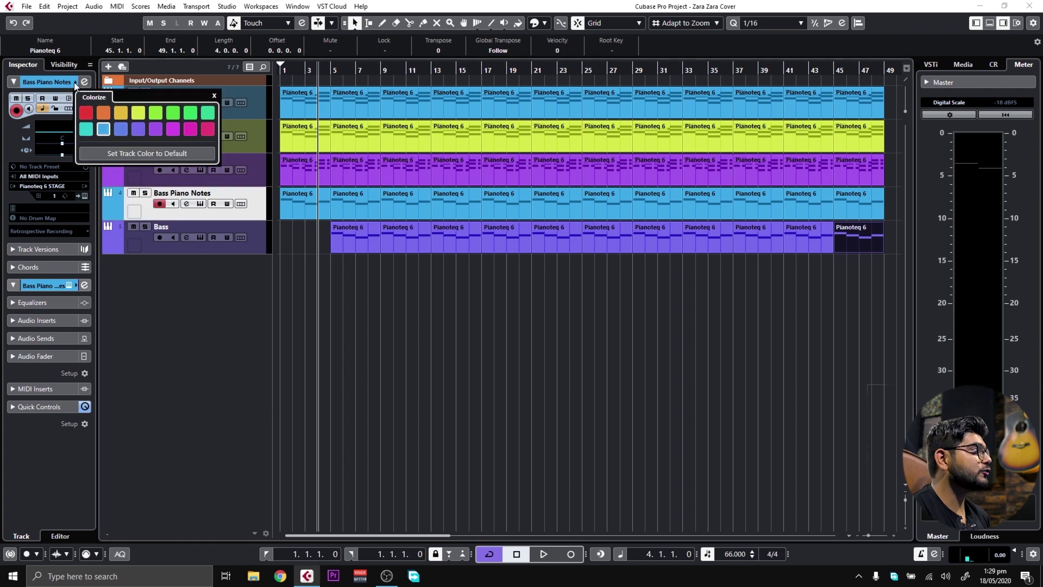
pyautogui.click(208, 114)
pyautogui.click(333, 305)
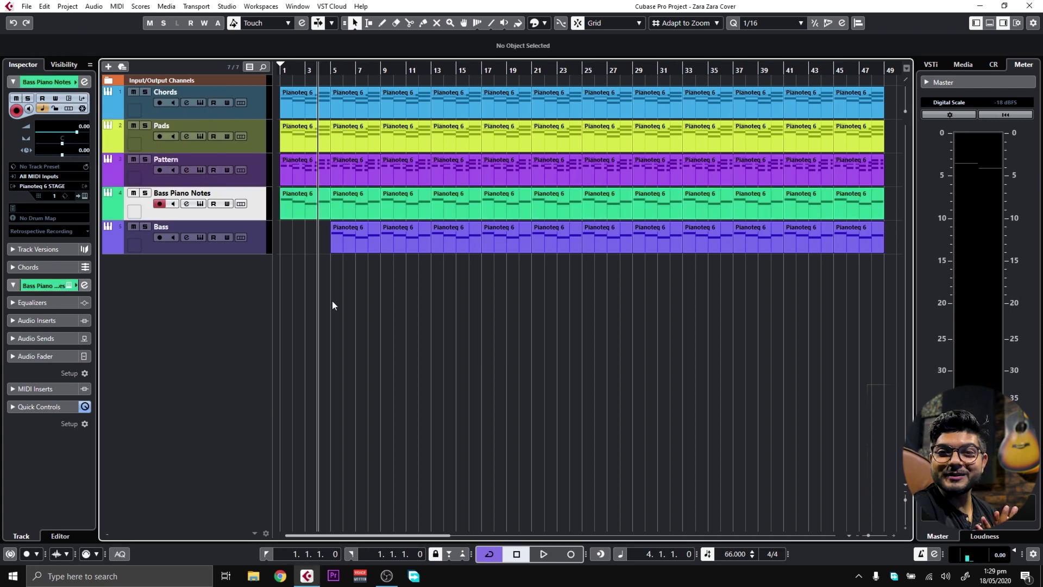
# Review the arrangement's layers by selecting the Chords, Pads, Pattern, Bass Piano Notes and Bass tracks one after another.
pyautogui.click(261, 112)
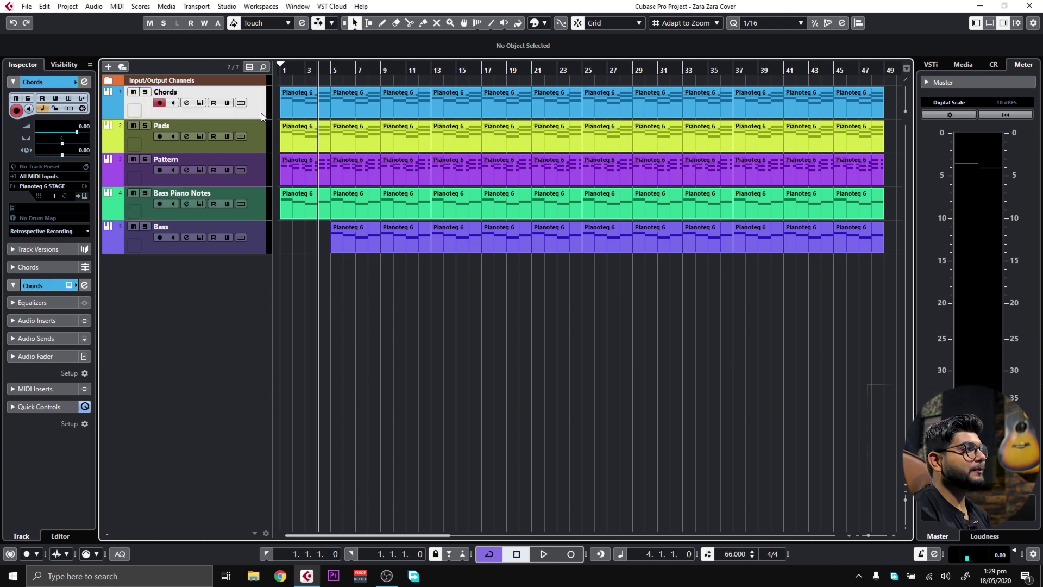
pyautogui.click(259, 151)
pyautogui.click(256, 163)
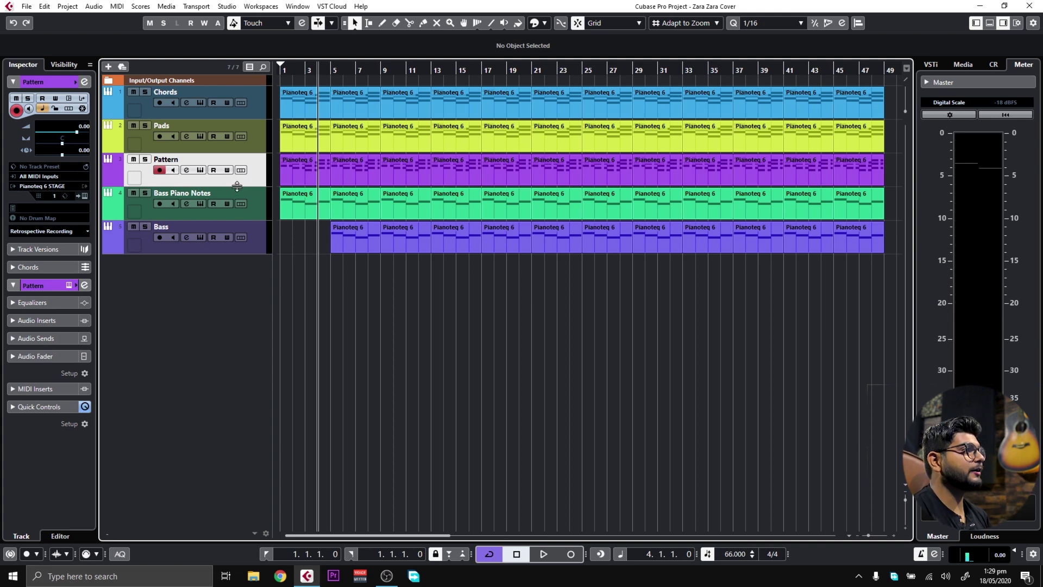
pyautogui.click(250, 197)
pyautogui.click(252, 236)
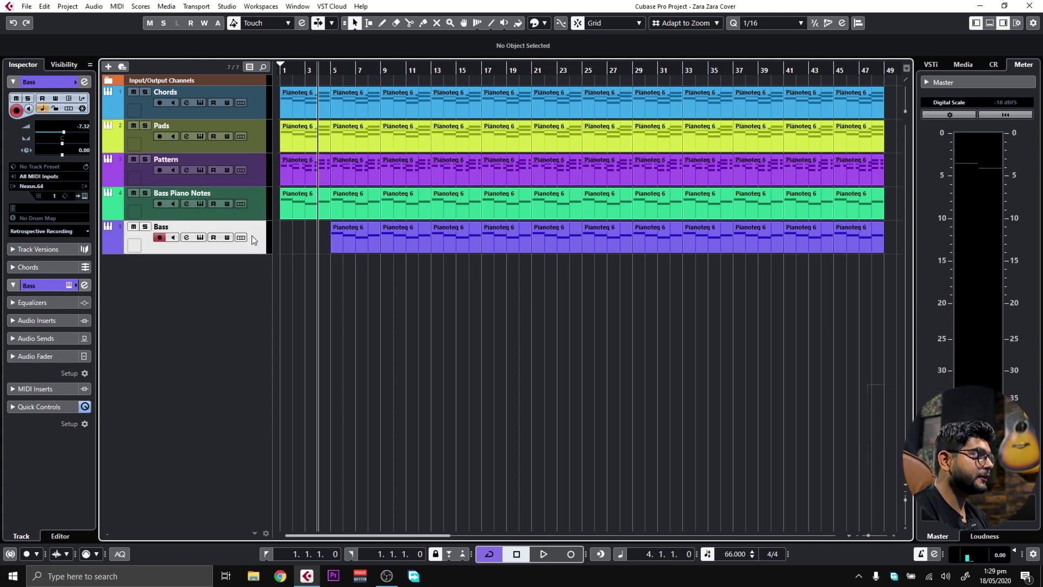